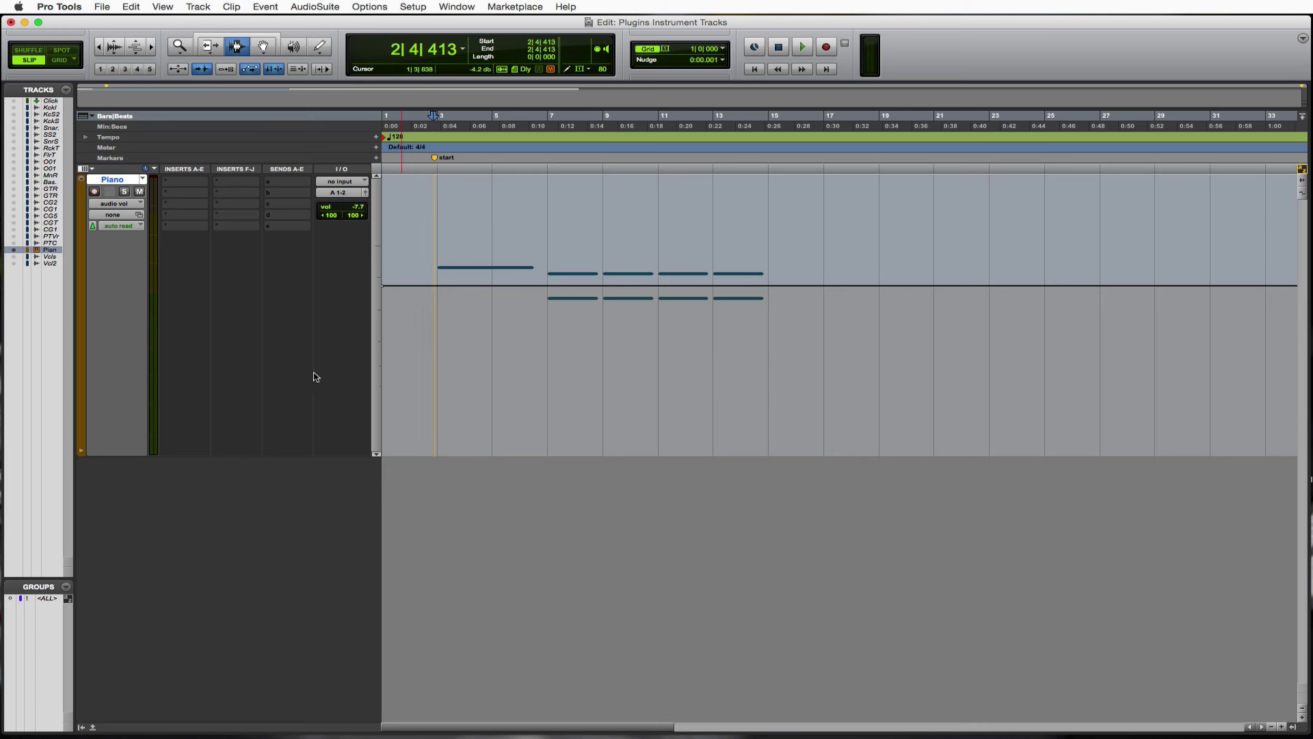
- Create one new stereo instrument track with its timebase in ticks
{"action": "left_click", "coordinate": [207, 7]}
{"action": "left_click", "coordinate": [209, 22]}
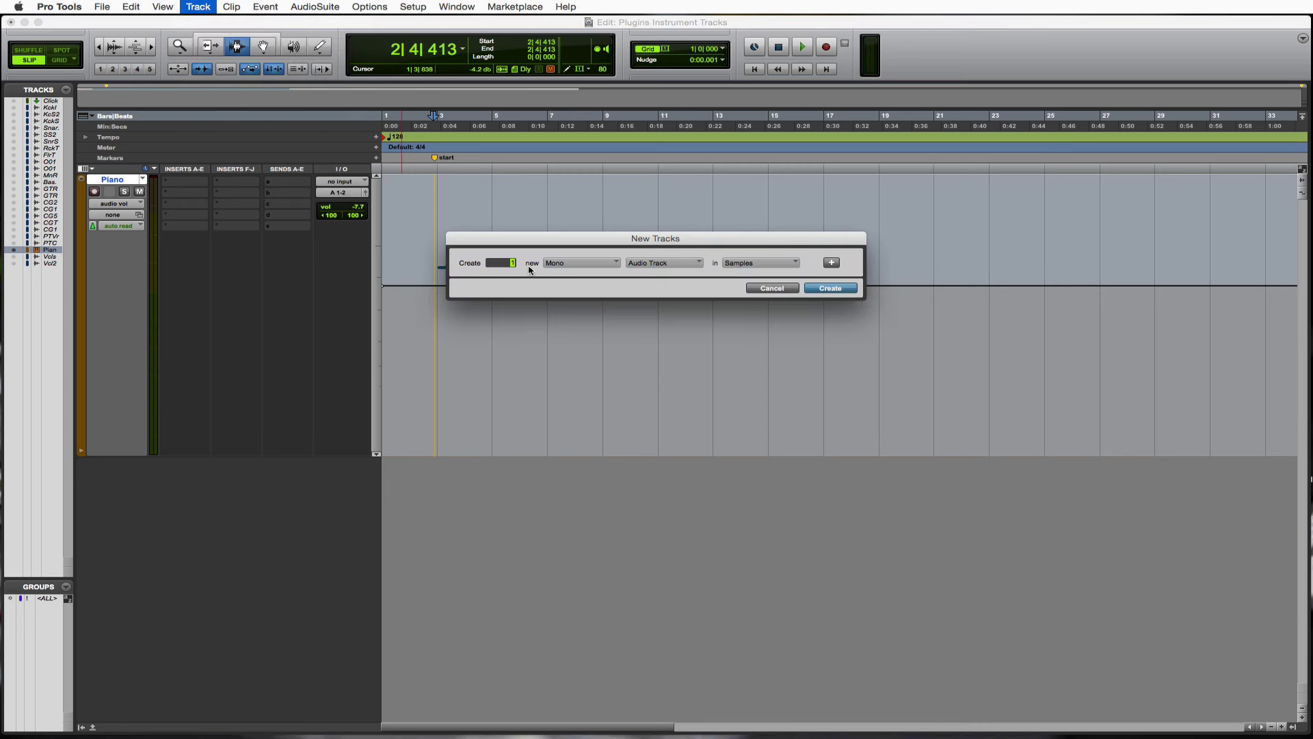
{"action": "left_click", "coordinate": [650, 266]}
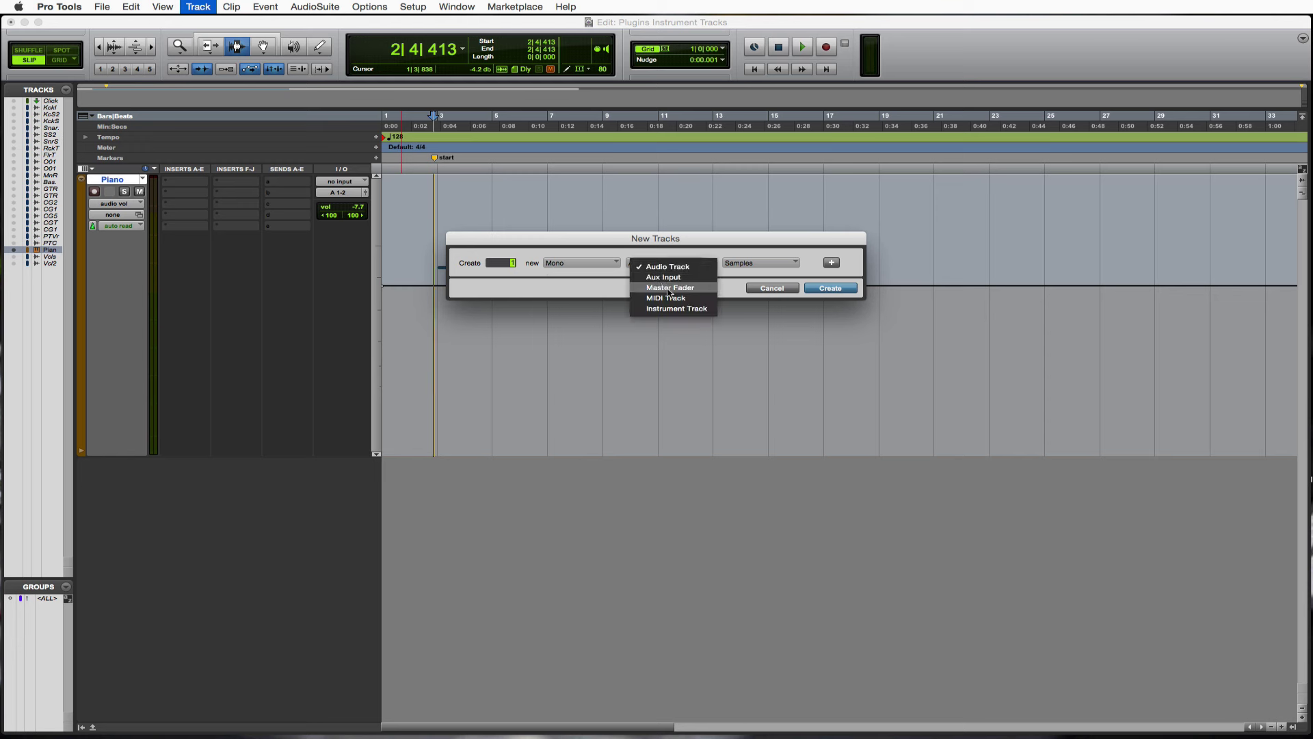
{"action": "left_click", "coordinate": [679, 309]}
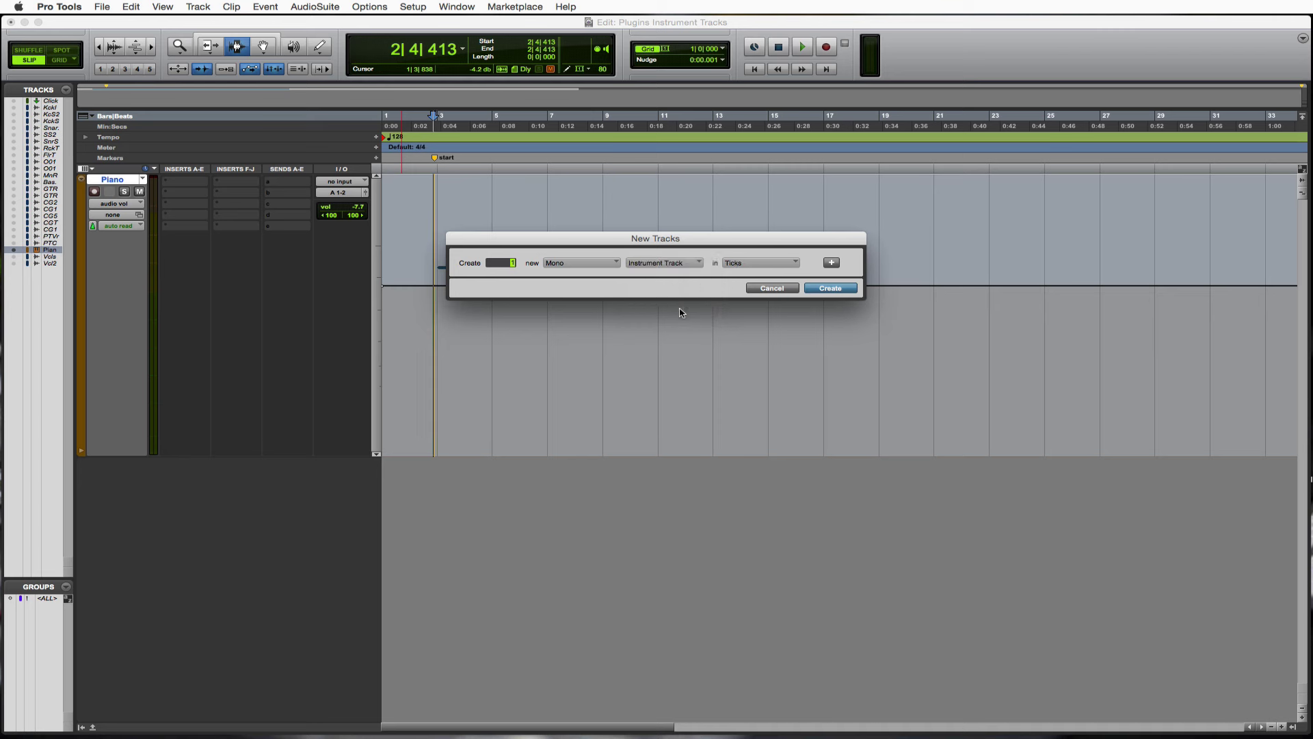
{"action": "left_click", "coordinate": [613, 264]}
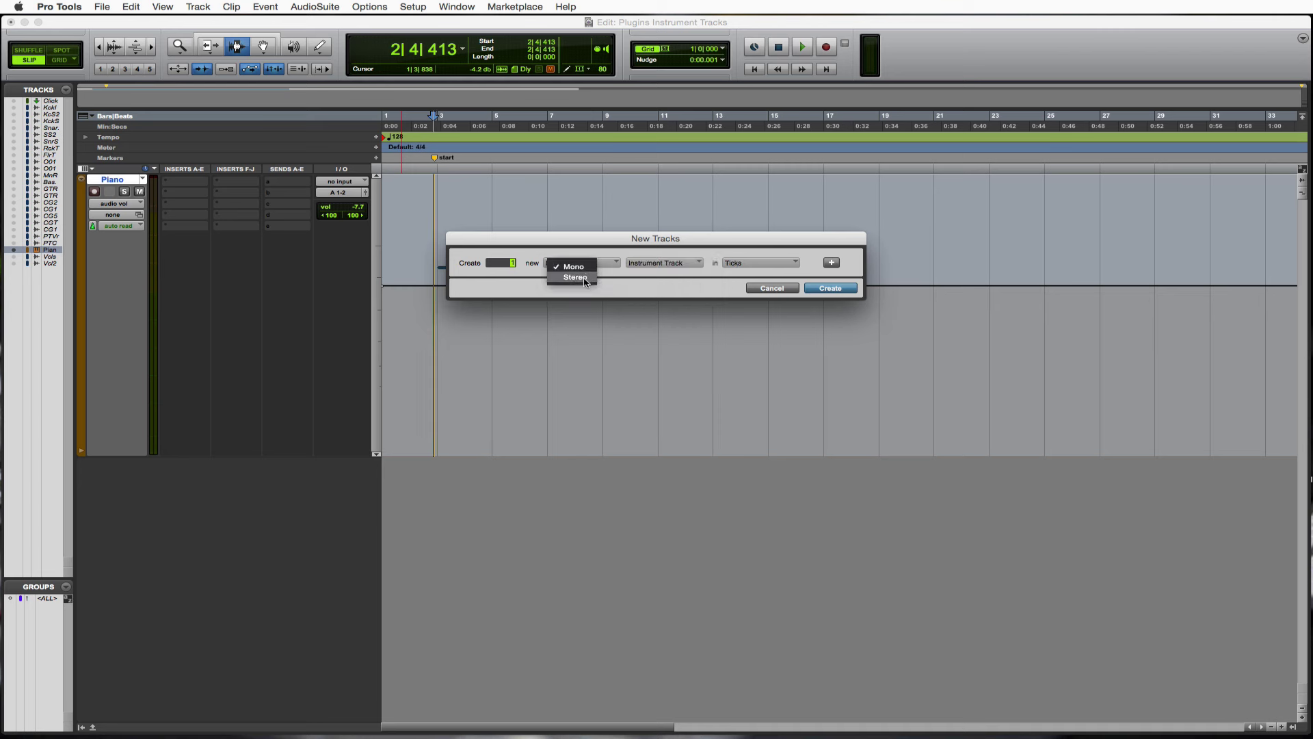
{"action": "left_click", "coordinate": [583, 280]}
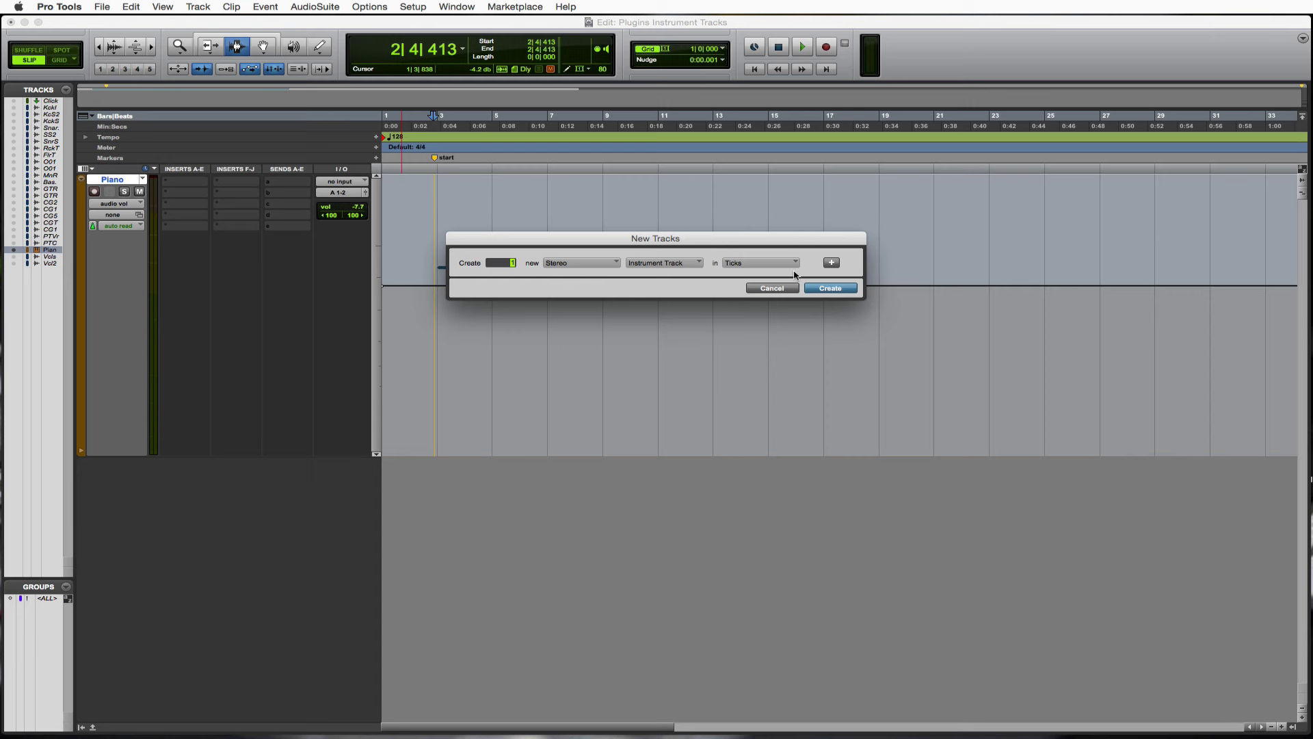
{"action": "left_click", "coordinate": [836, 290]}
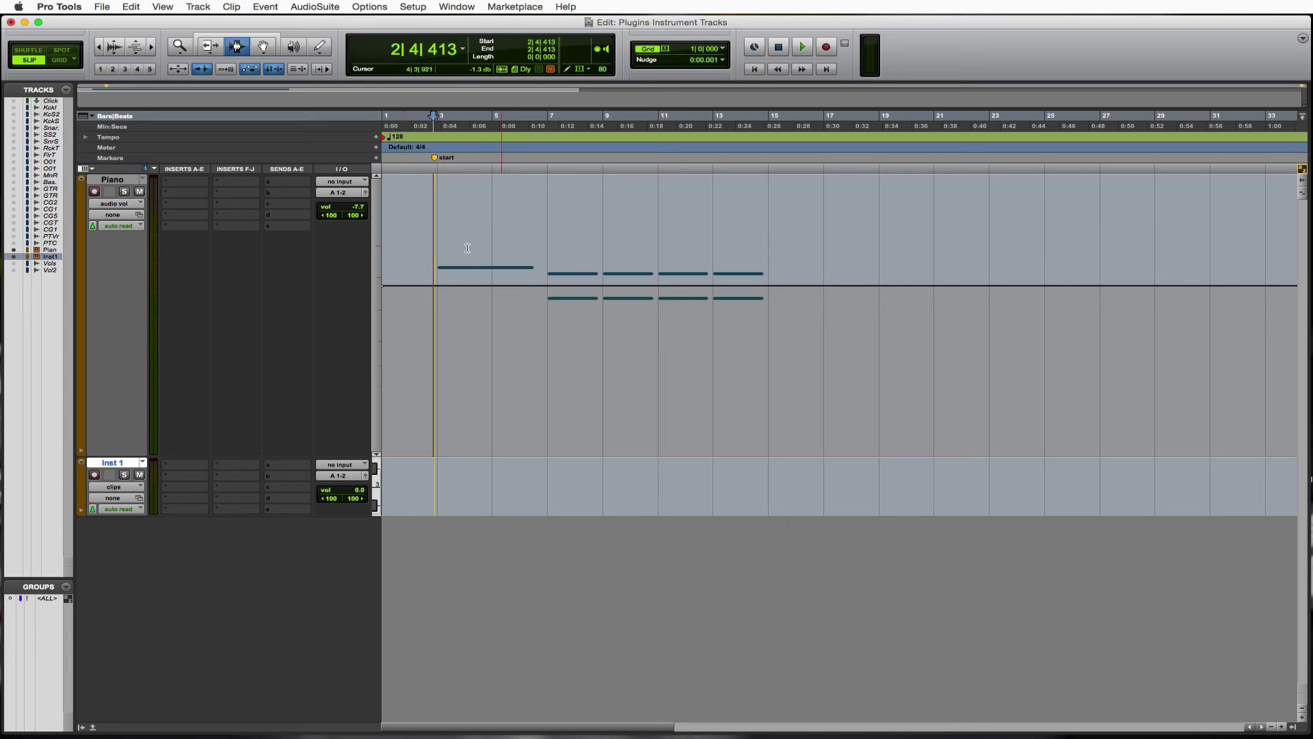
- Insert the multichannel Mini Grand (stereo) instrument in the Piano track's first insert slot and move its window clear of the track controls
{"action": "left_click", "coordinate": [168, 184]}
{"action": "mouse_move", "coordinate": [205, 207]}
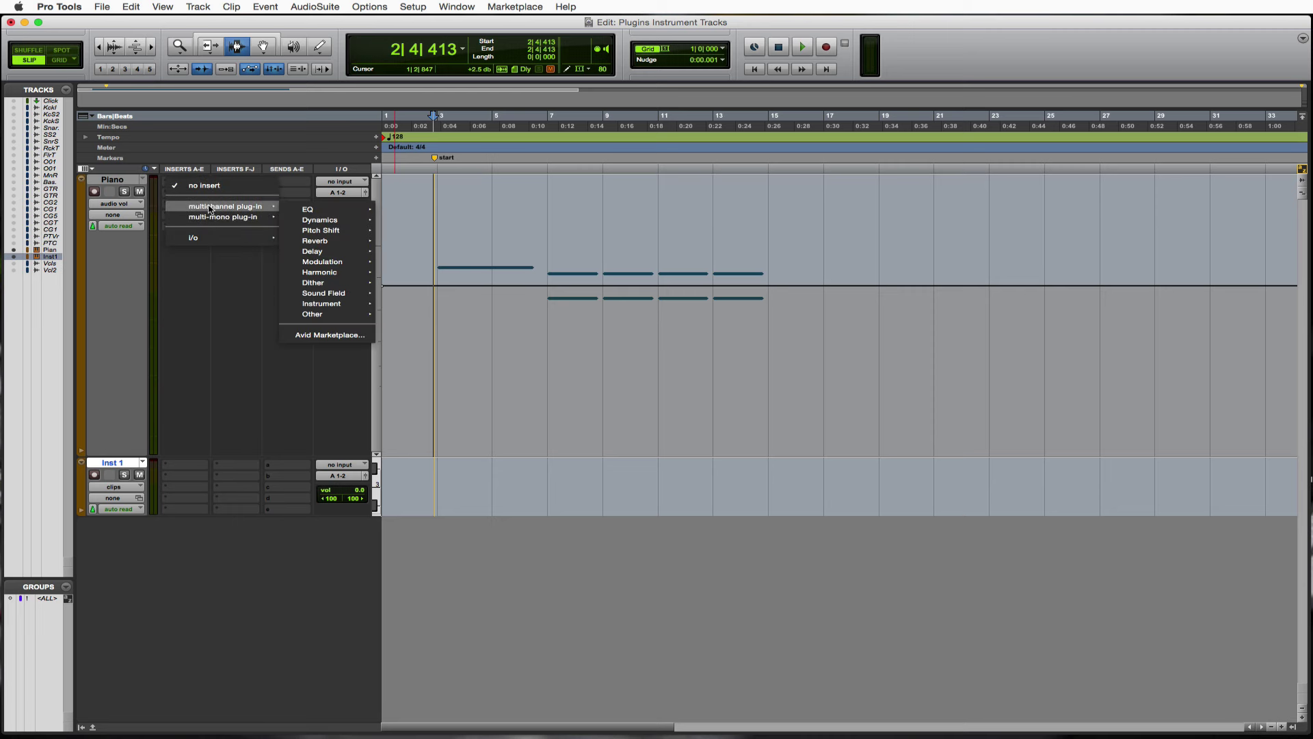
{"action": "mouse_move", "coordinate": [327, 306]}
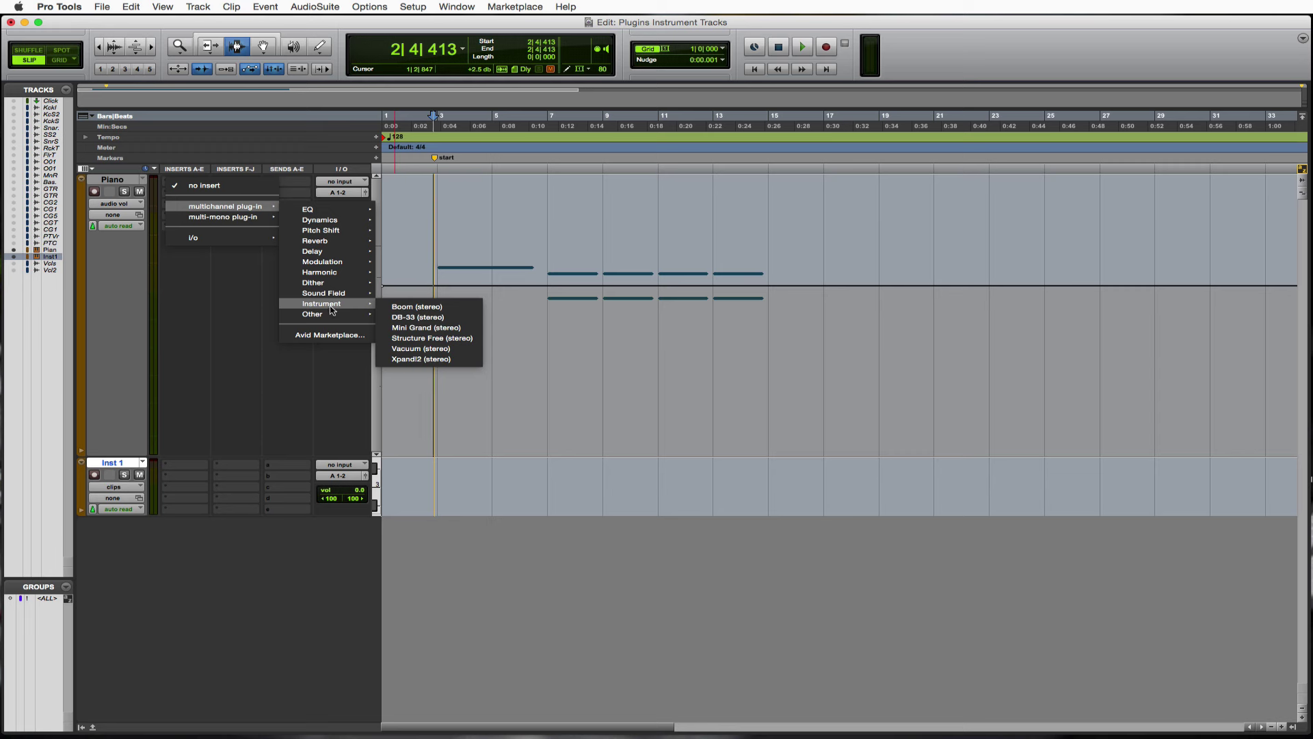
{"action": "left_click", "coordinate": [447, 329]}
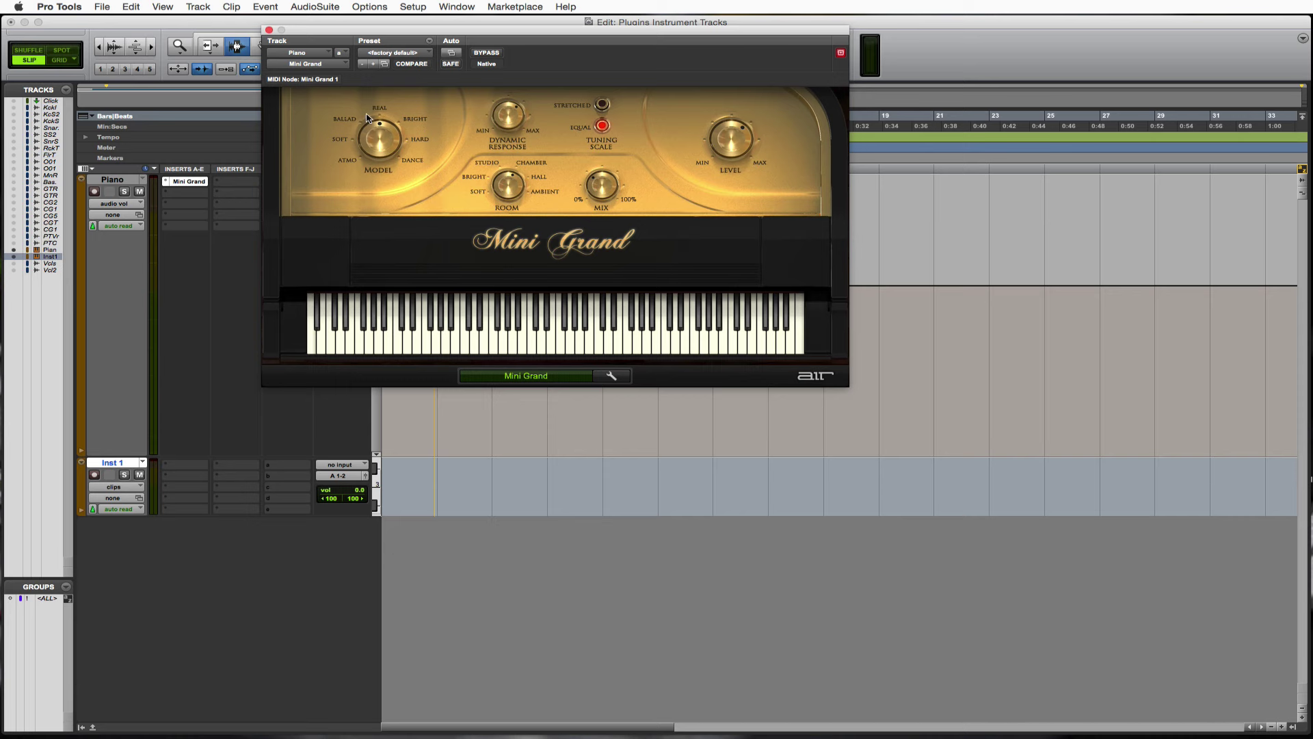
{"action": "left_click_drag", "start_coordinate": [397, 34], "coordinate": [722, 215]}
- Audition the Piano track through Mini Grand, placing the playback start shortly before bar 7 and keeping the MIDI notes in view
{"action": "key", "text": "space"}
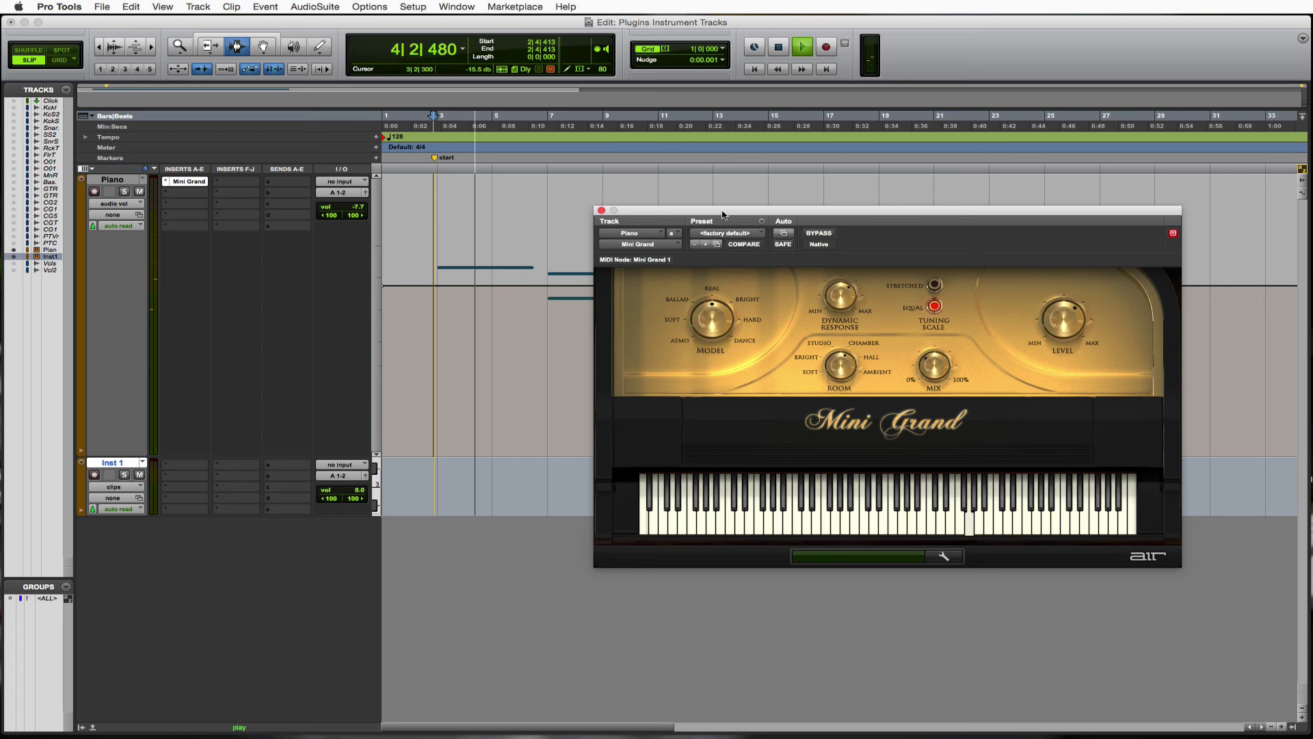
{"action": "left_click", "coordinate": [535, 197]}
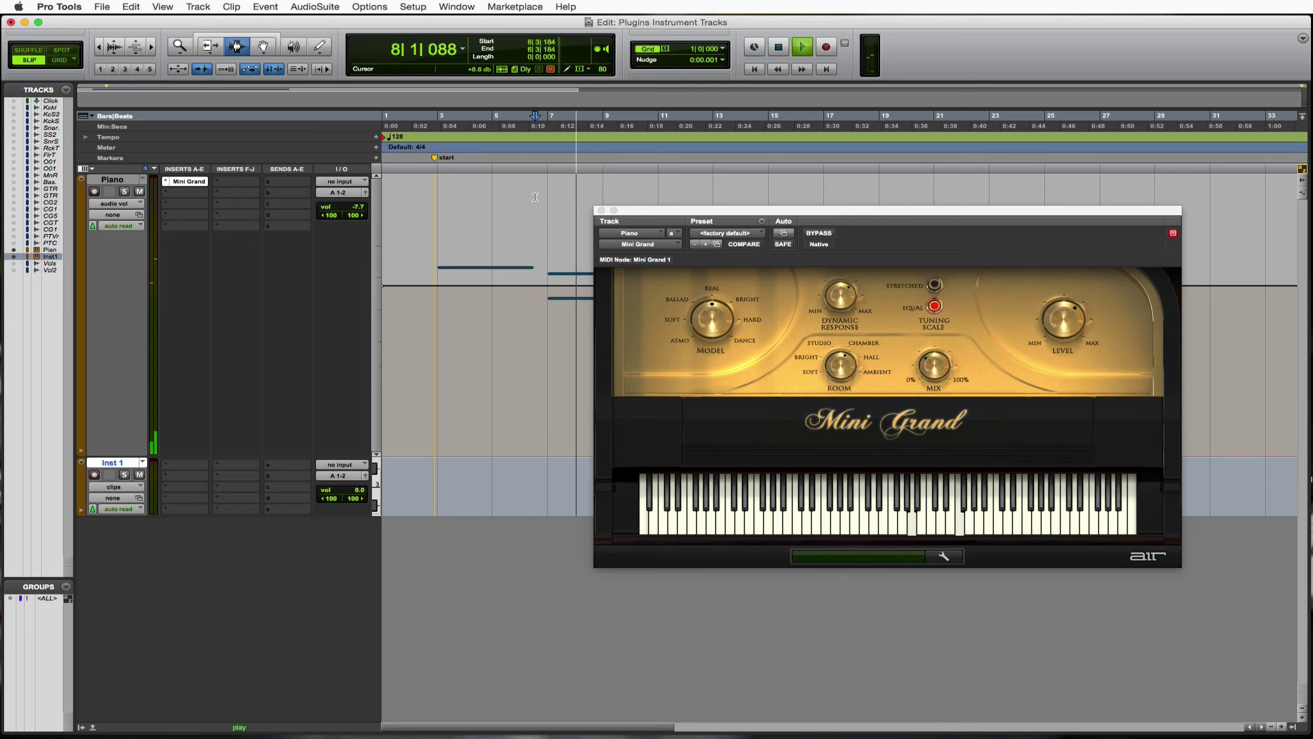
{"action": "key", "text": "space"}
{"action": "left_click_drag", "start_coordinate": [761, 208], "coordinate": [931, 104]}
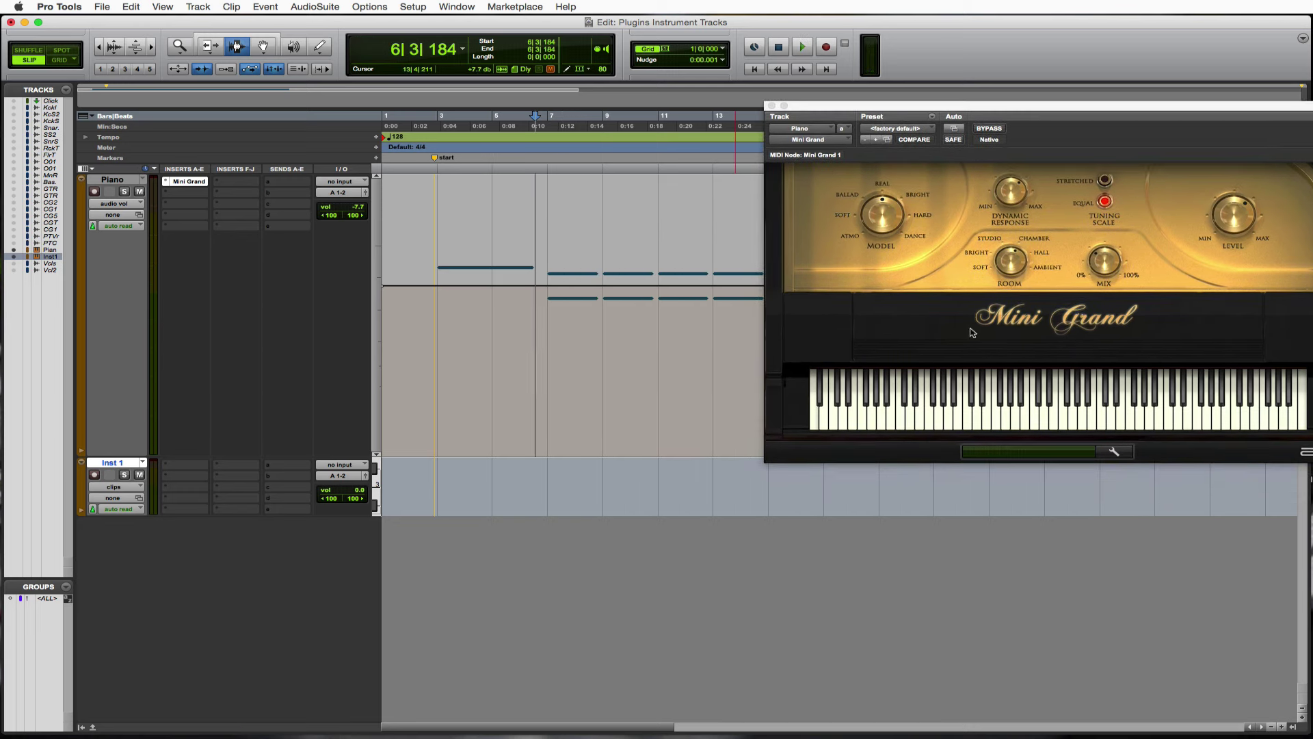
{"action": "key", "text": "space"}
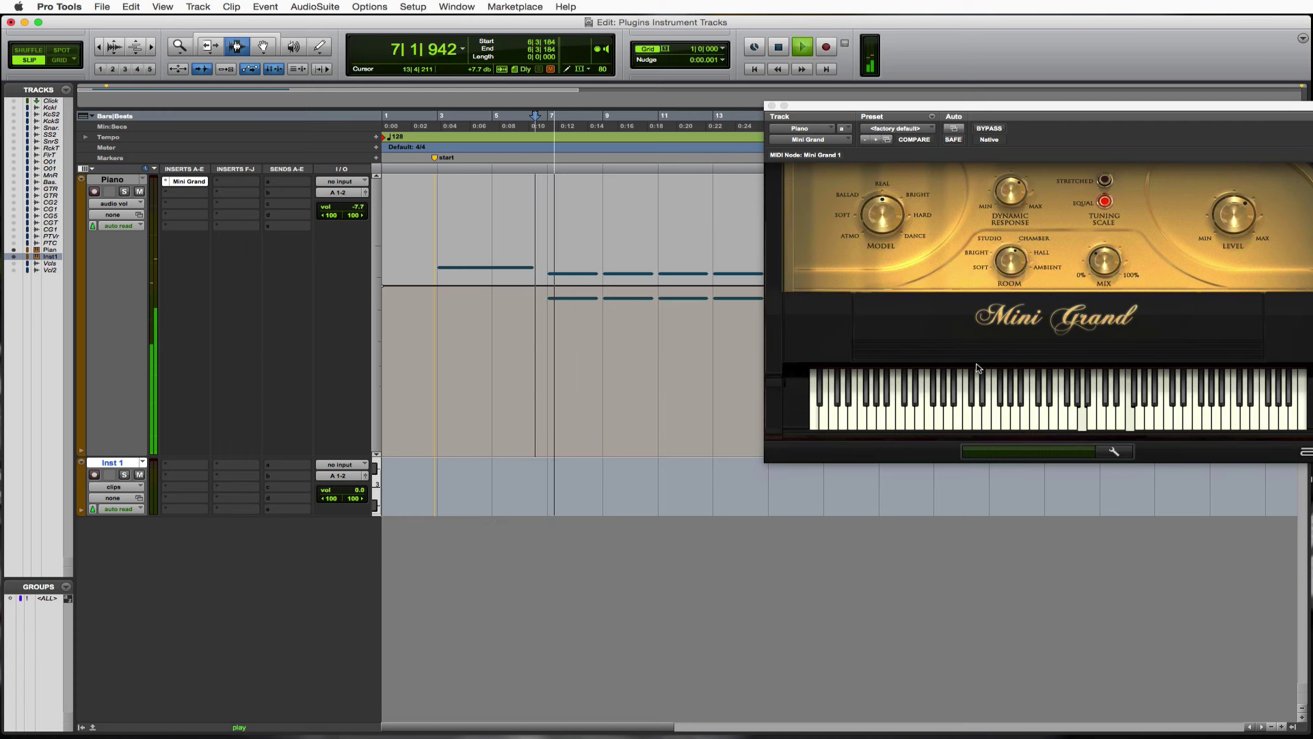
{"action": "key", "text": "space"}
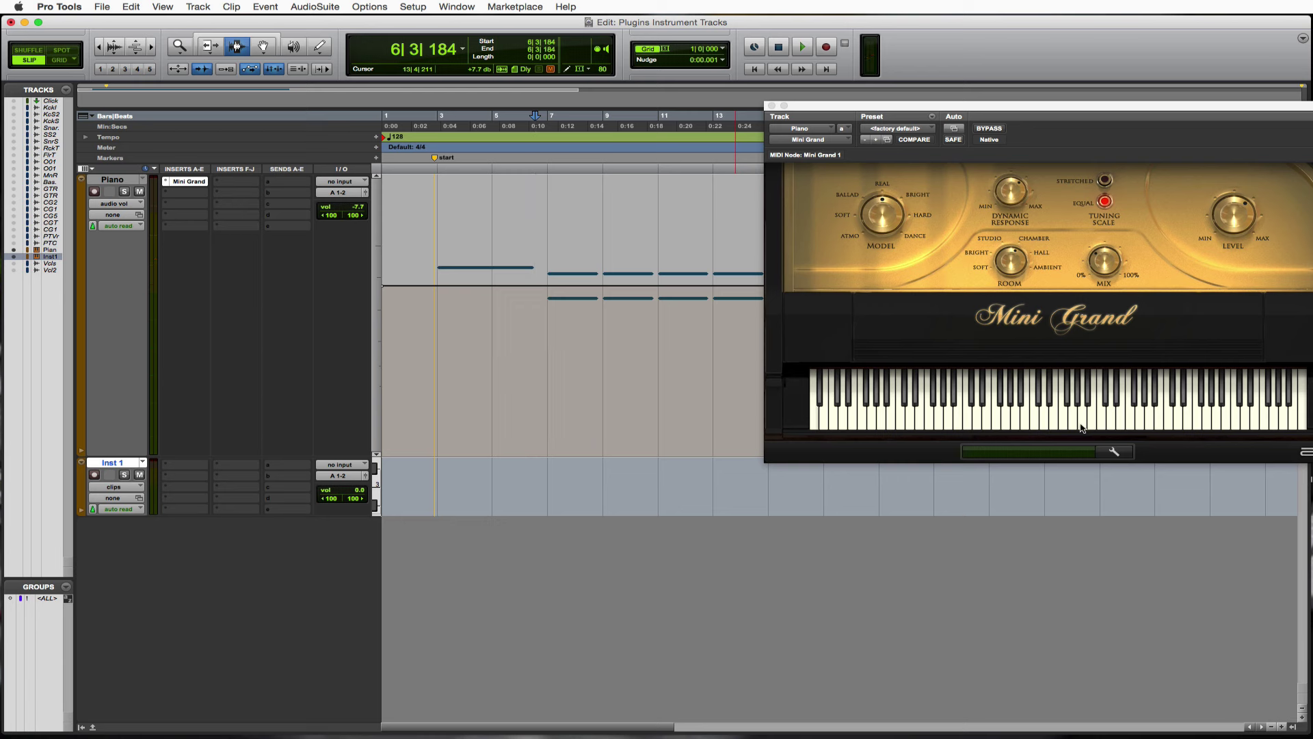
{"action": "key", "text": "space"}
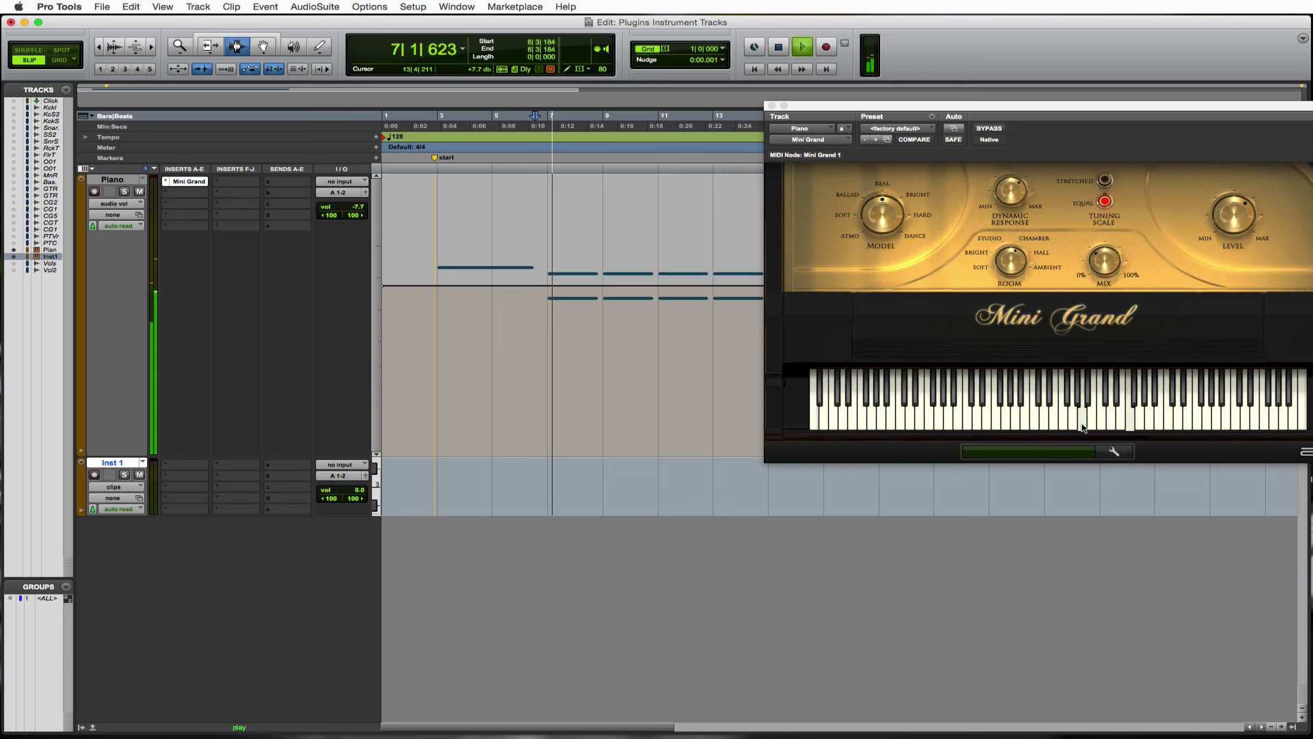
{"action": "key", "text": "space"}
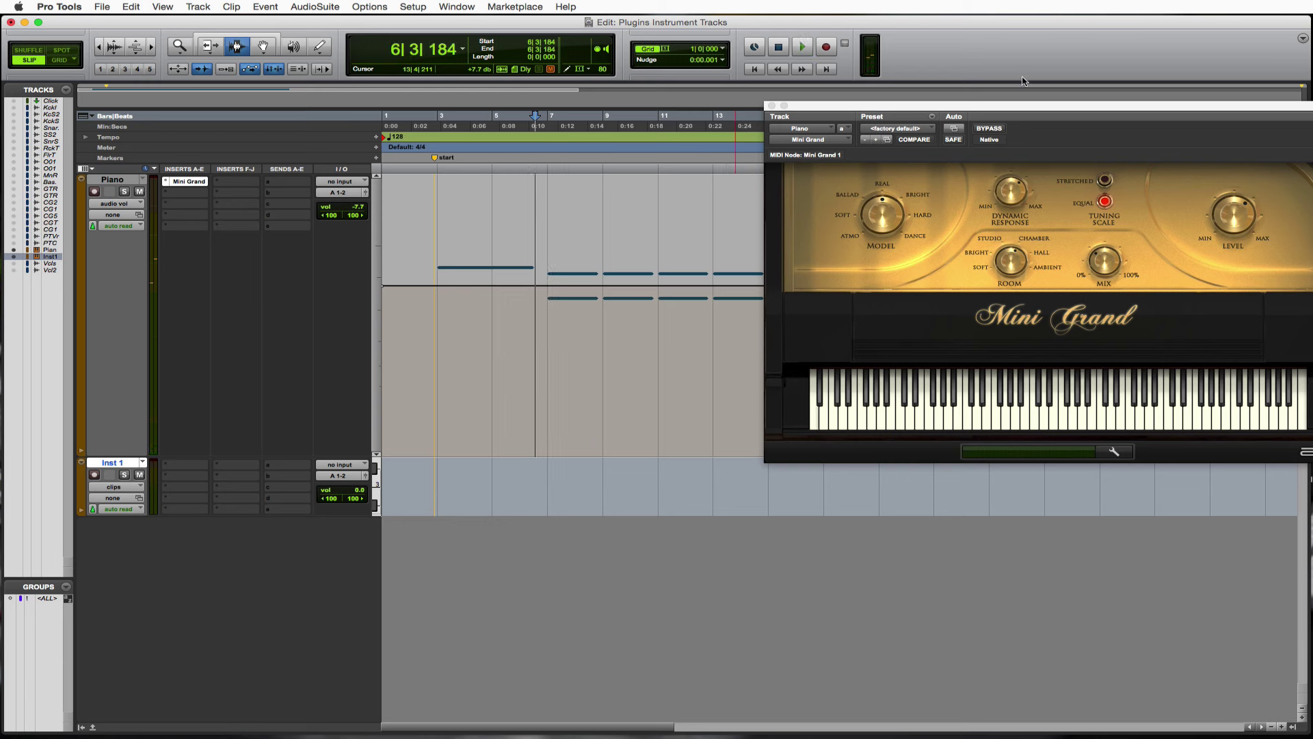
- Set Mini Grand's model to Dance and audition the sound
{"action": "left_click_drag", "start_coordinate": [1054, 111], "coordinate": [916, 102]}
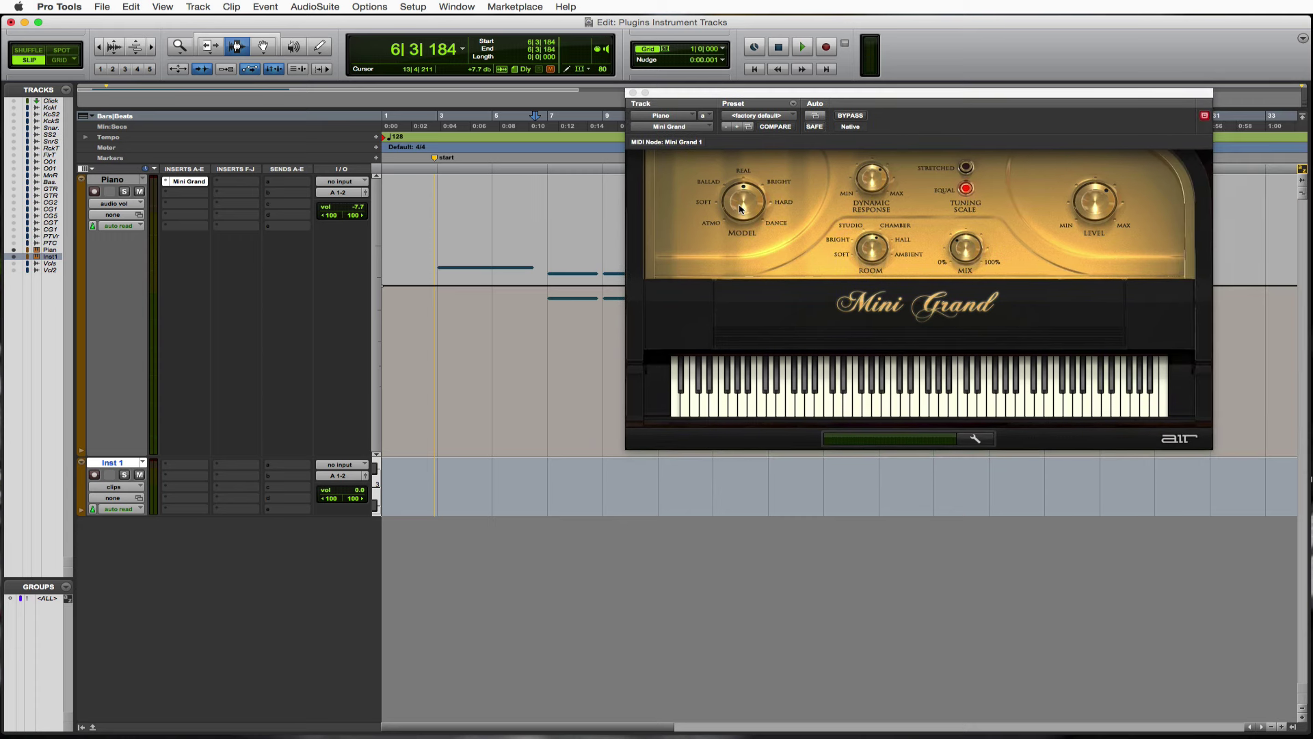
{"action": "left_click_drag", "start_coordinate": [740, 208], "coordinate": [749, 135]}
{"action": "key", "text": "space"}
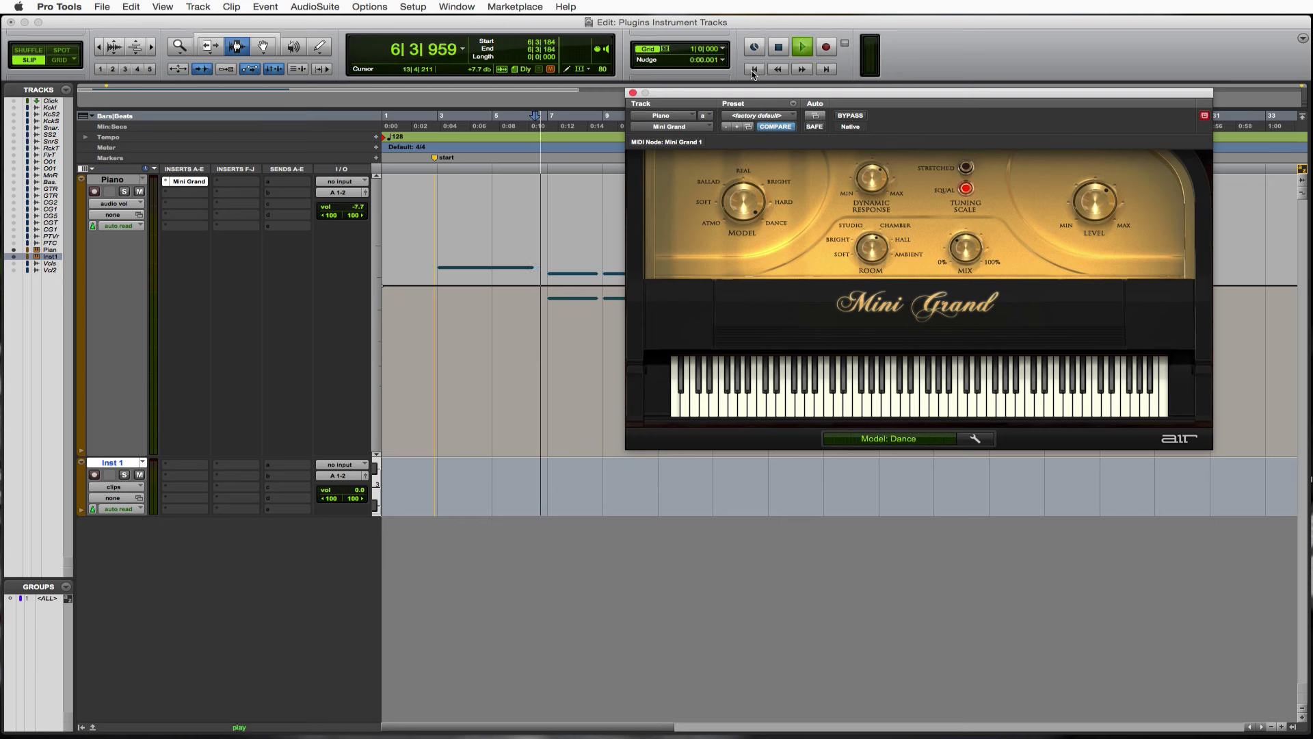
{"action": "left_click", "coordinate": [778, 47]}
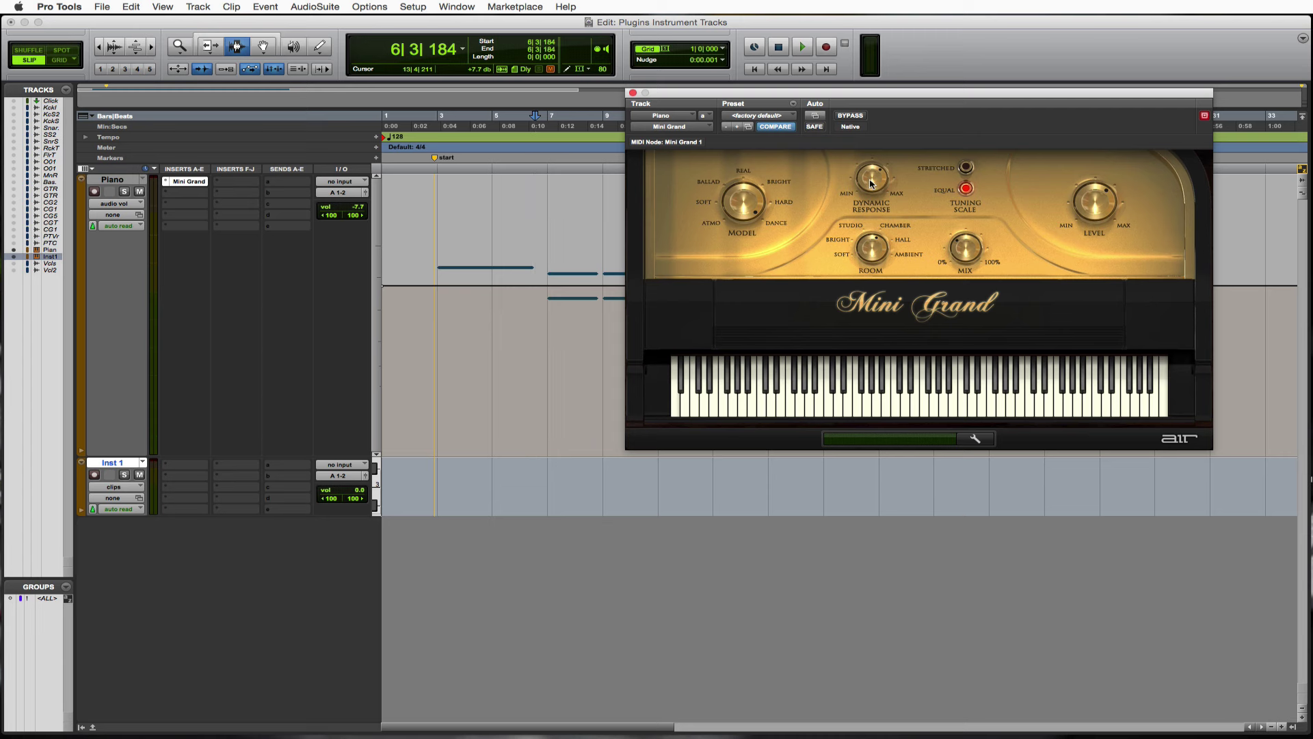
- Set Mini Grand's dynamic response to 0%, audition it, and turn the dynamic response back up
{"action": "left_click_drag", "start_coordinate": [871, 183], "coordinate": [849, 304]}
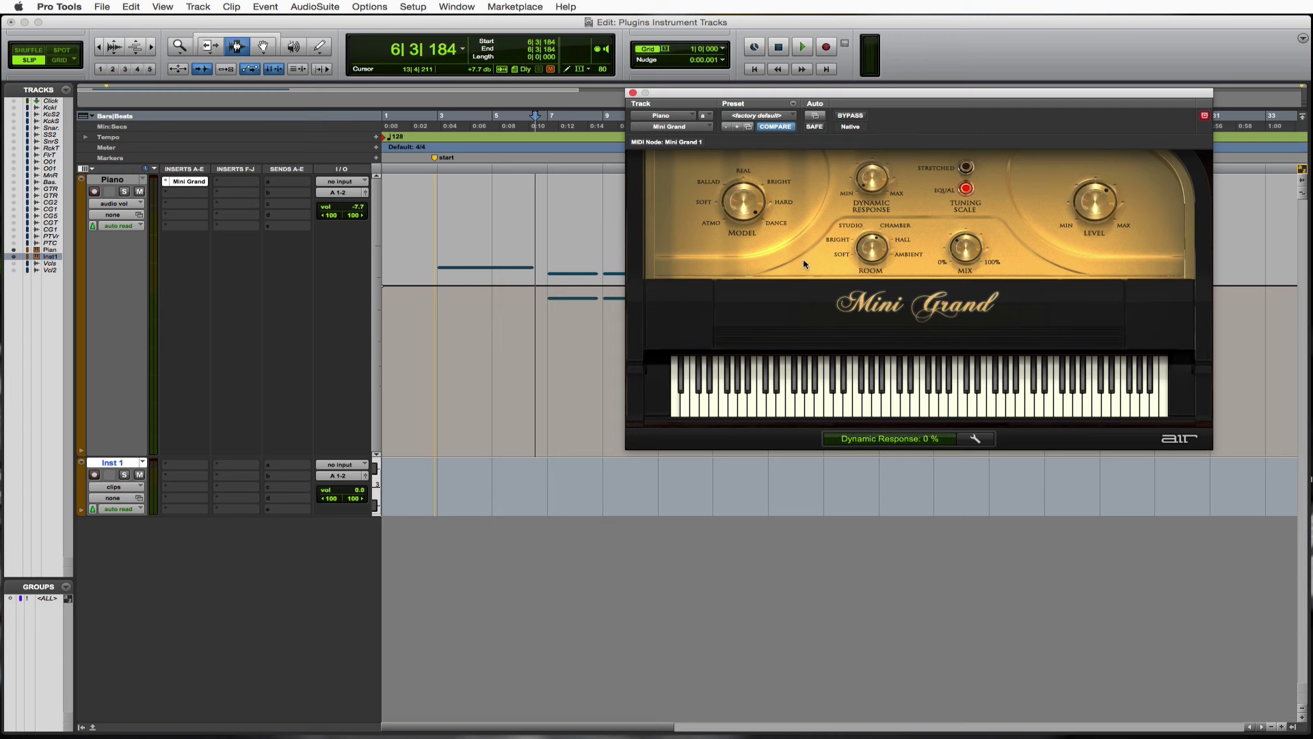
{"action": "key", "text": "space"}
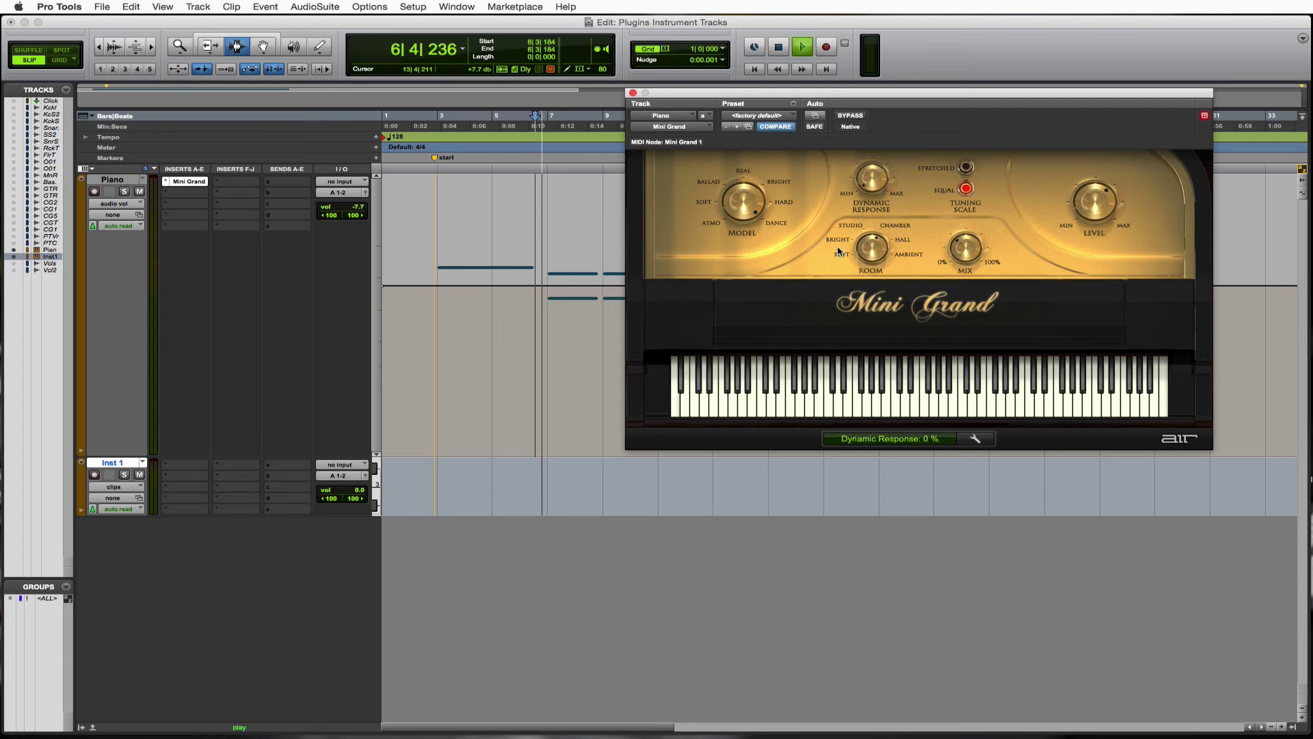
{"action": "key", "text": "space"}
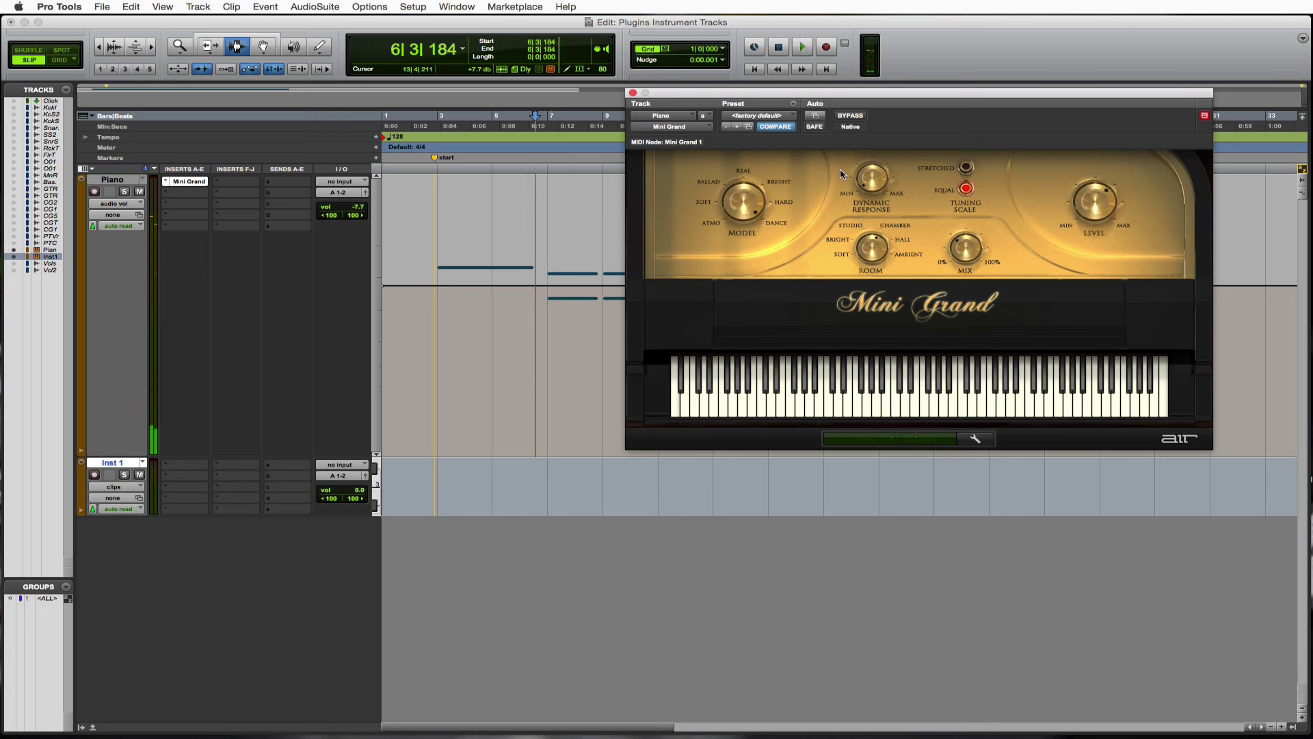
{"action": "left_click_drag", "start_coordinate": [868, 184], "coordinate": [913, 43]}
- Set Mini Grand's room mix to 100% and compare the playback before and after the change
{"action": "key", "text": "space"}
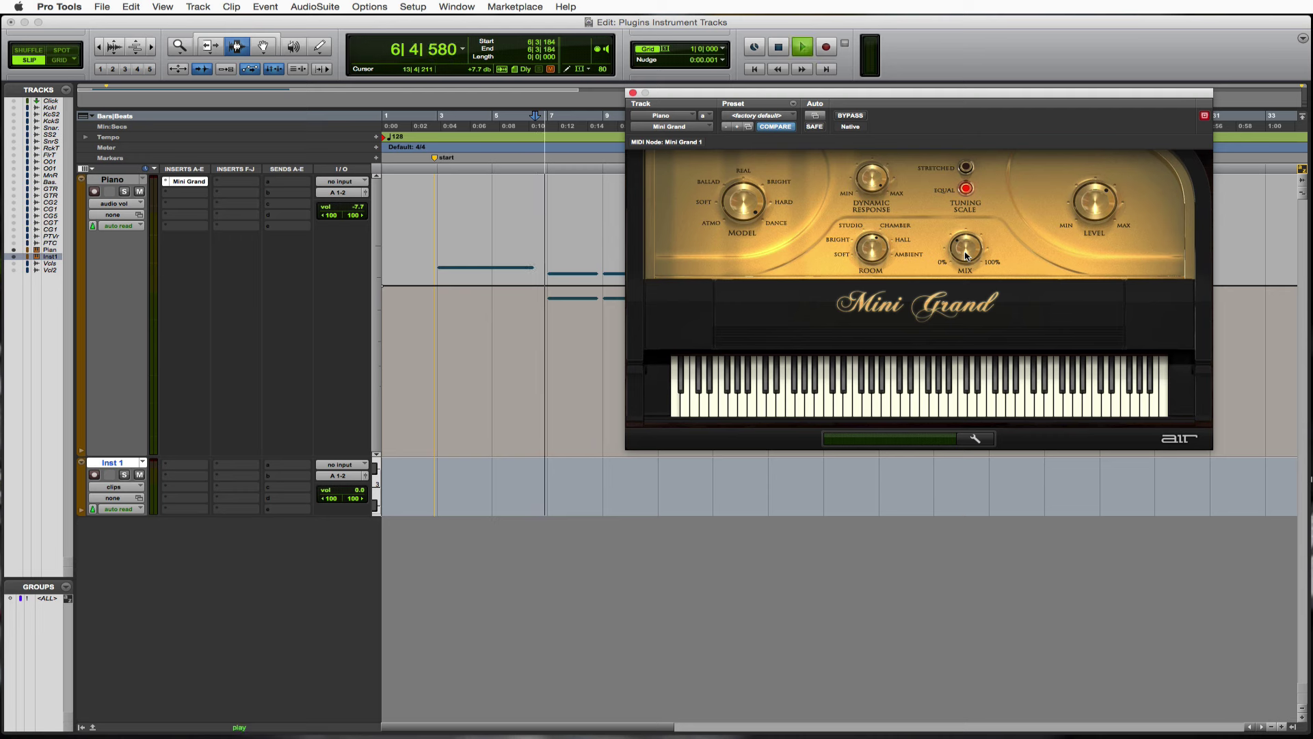
{"action": "key", "text": "space"}
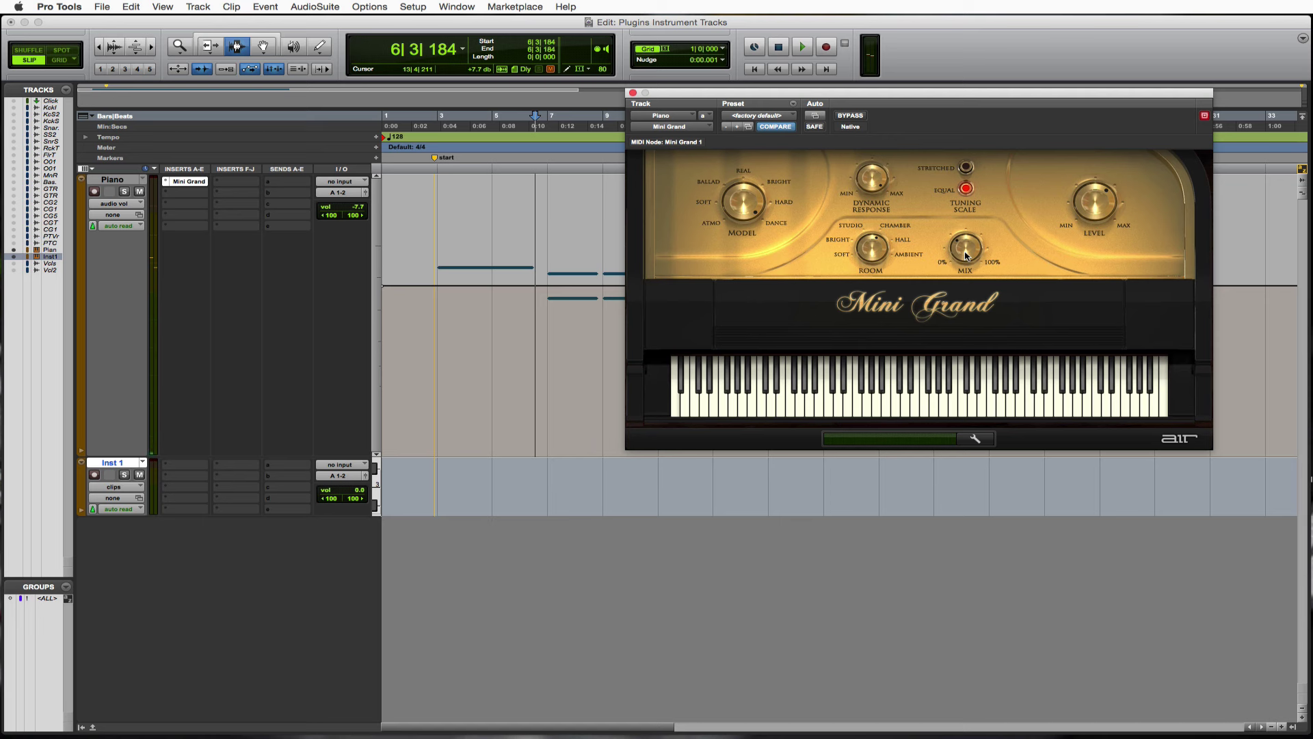
{"action": "key", "text": "space"}
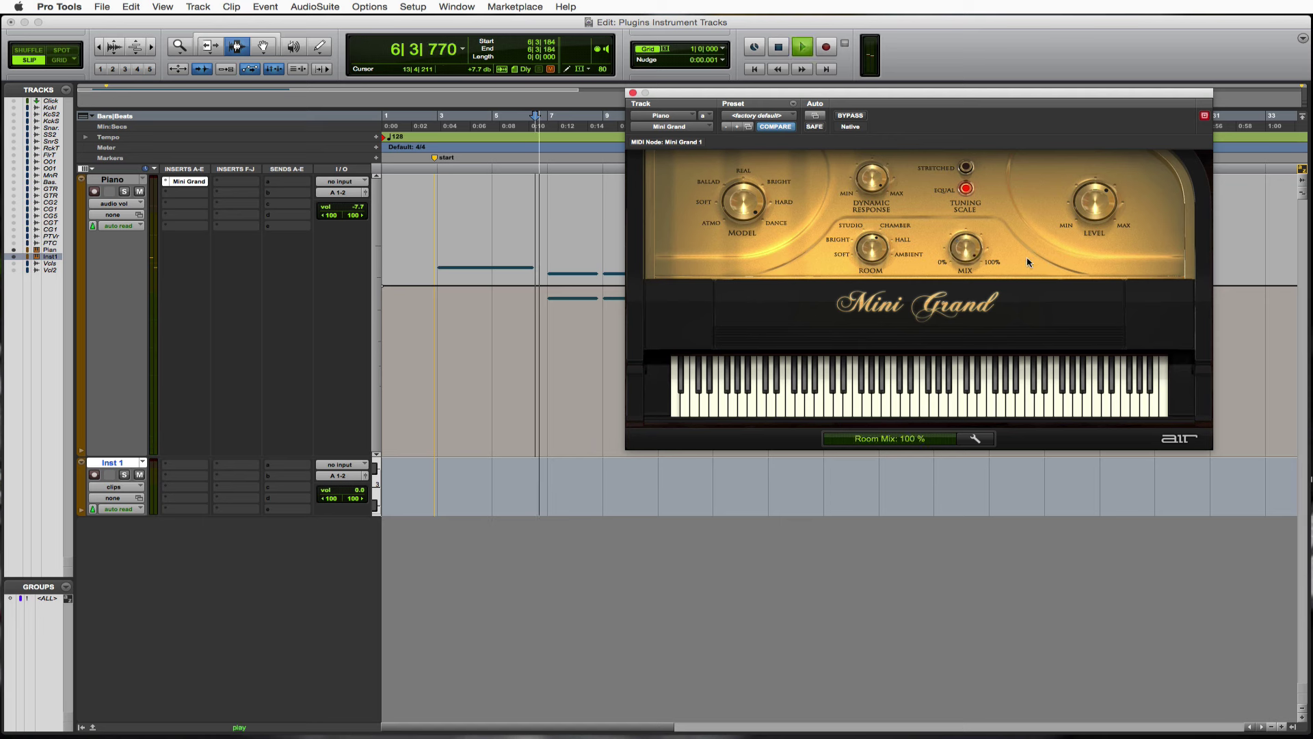
{"action": "key", "text": "space"}
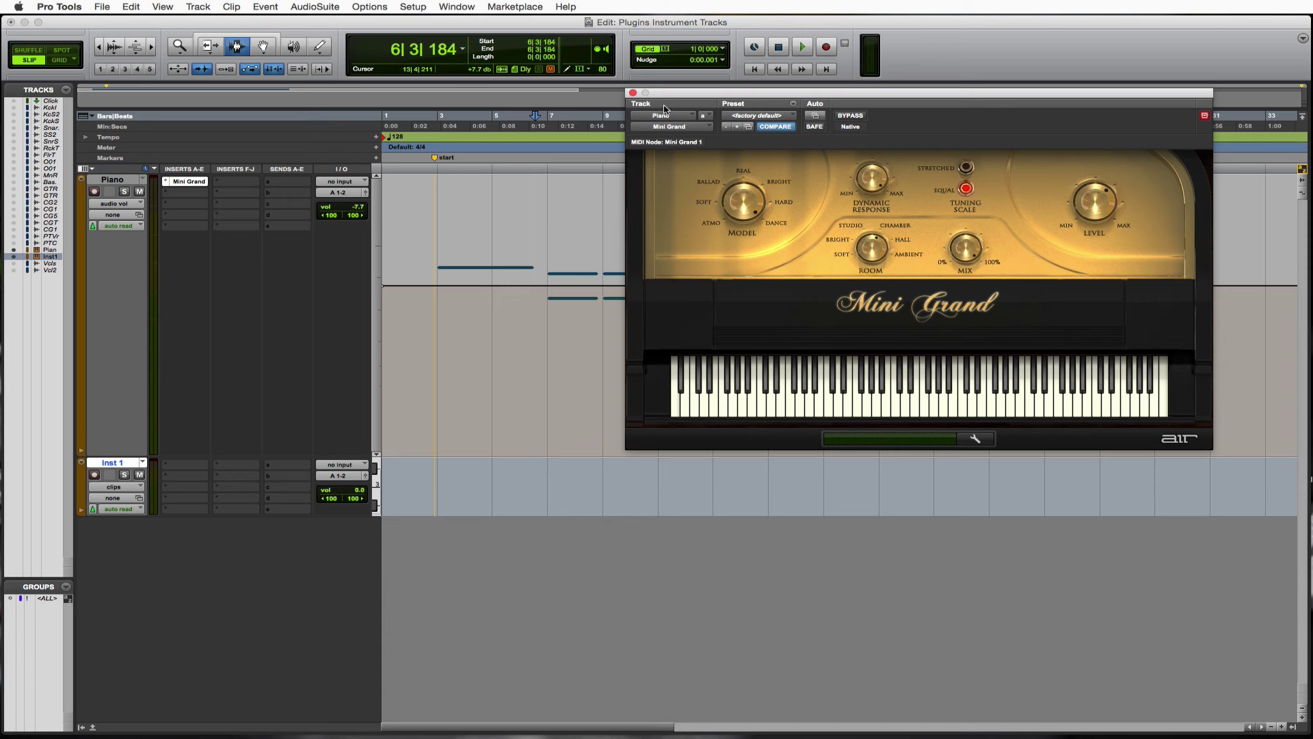
- Replace Mini Grand with the multichannel Xpand!2 (stereo) instrument on the Piano track and audition its default sound
{"action": "left_click", "coordinate": [633, 93]}
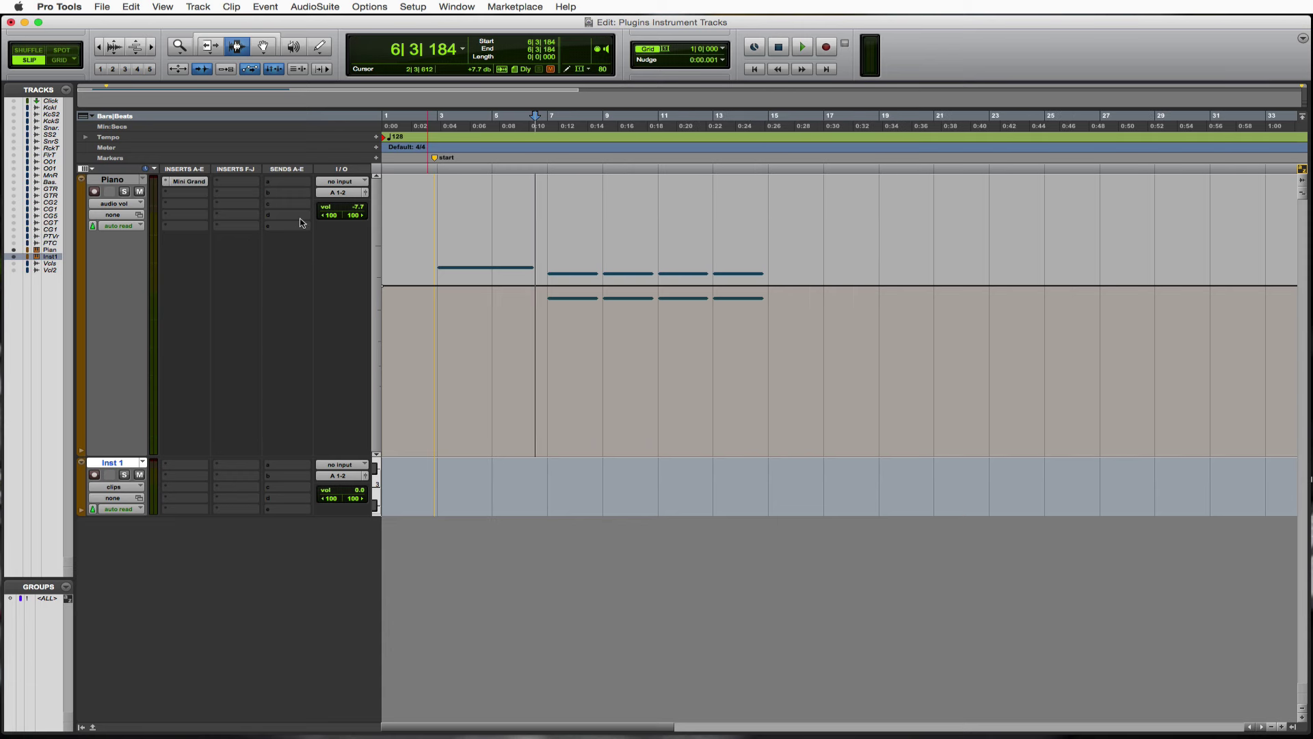
{"action": "left_click", "coordinate": [171, 186]}
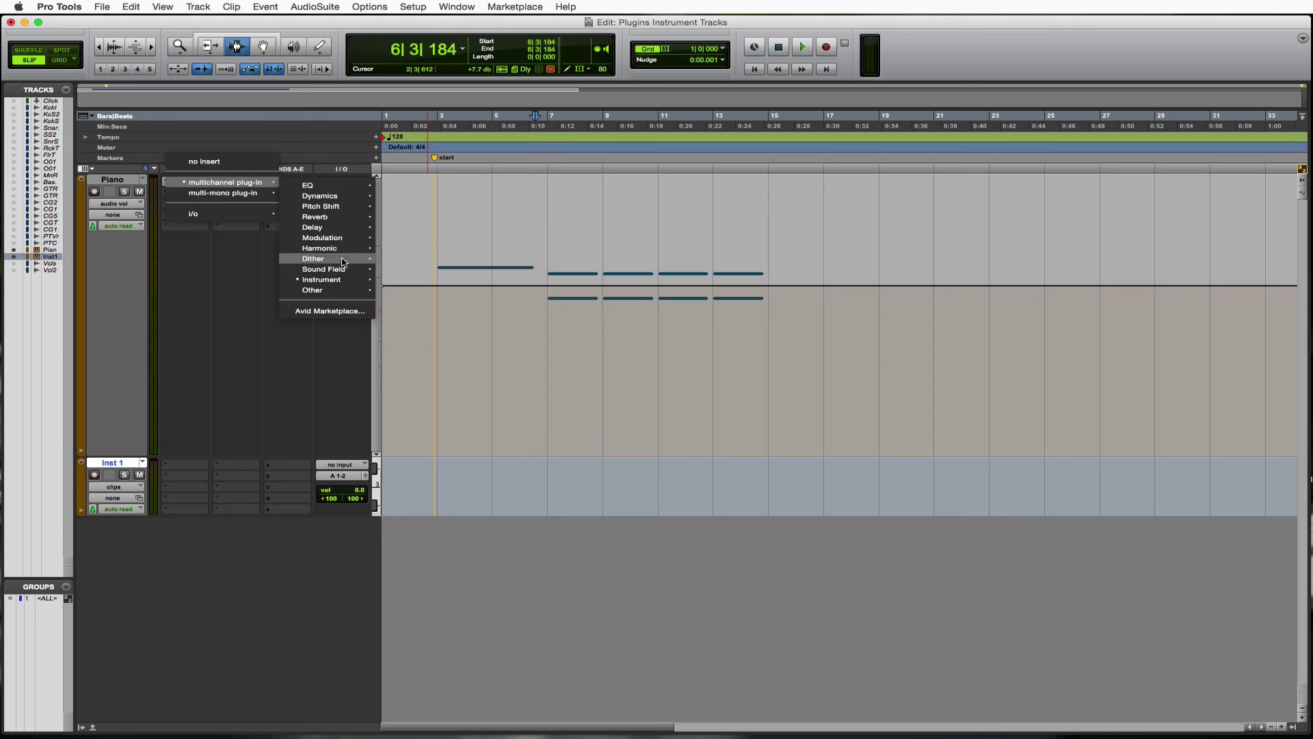
{"action": "mouse_move", "coordinate": [336, 284]}
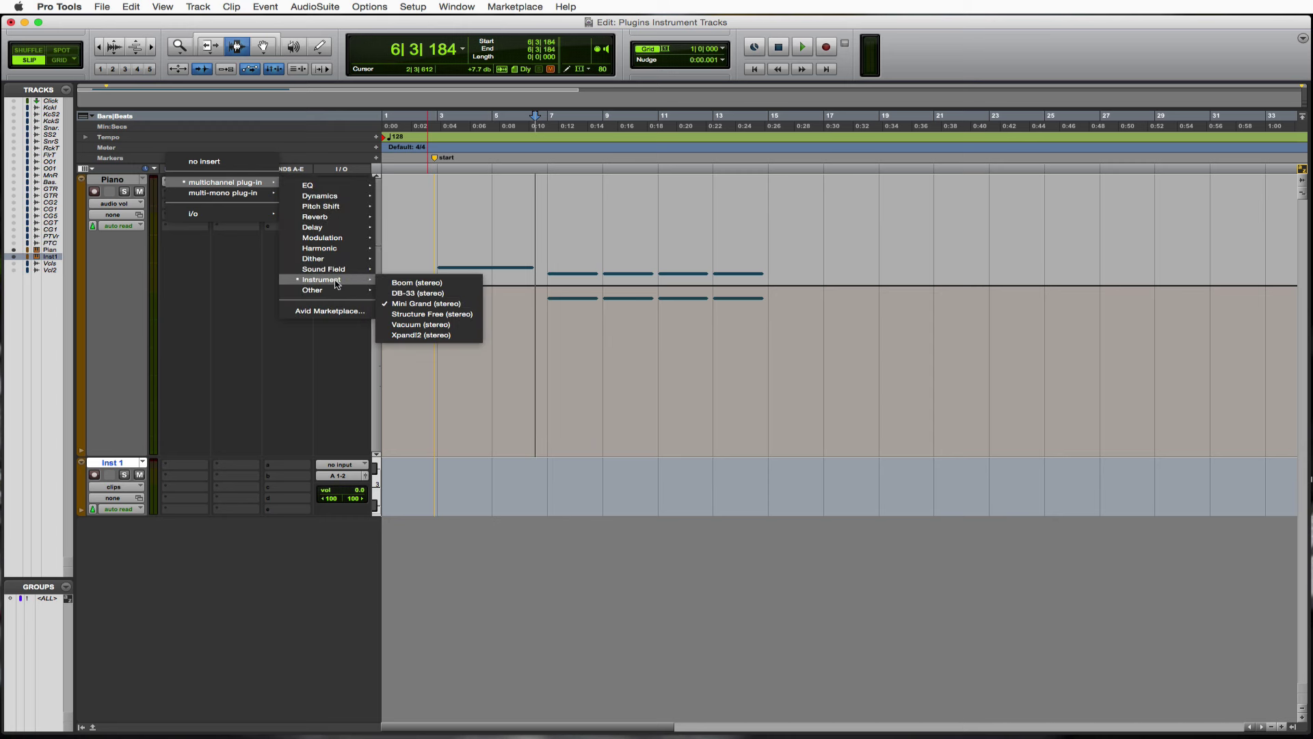
{"action": "left_click", "coordinate": [435, 336]}
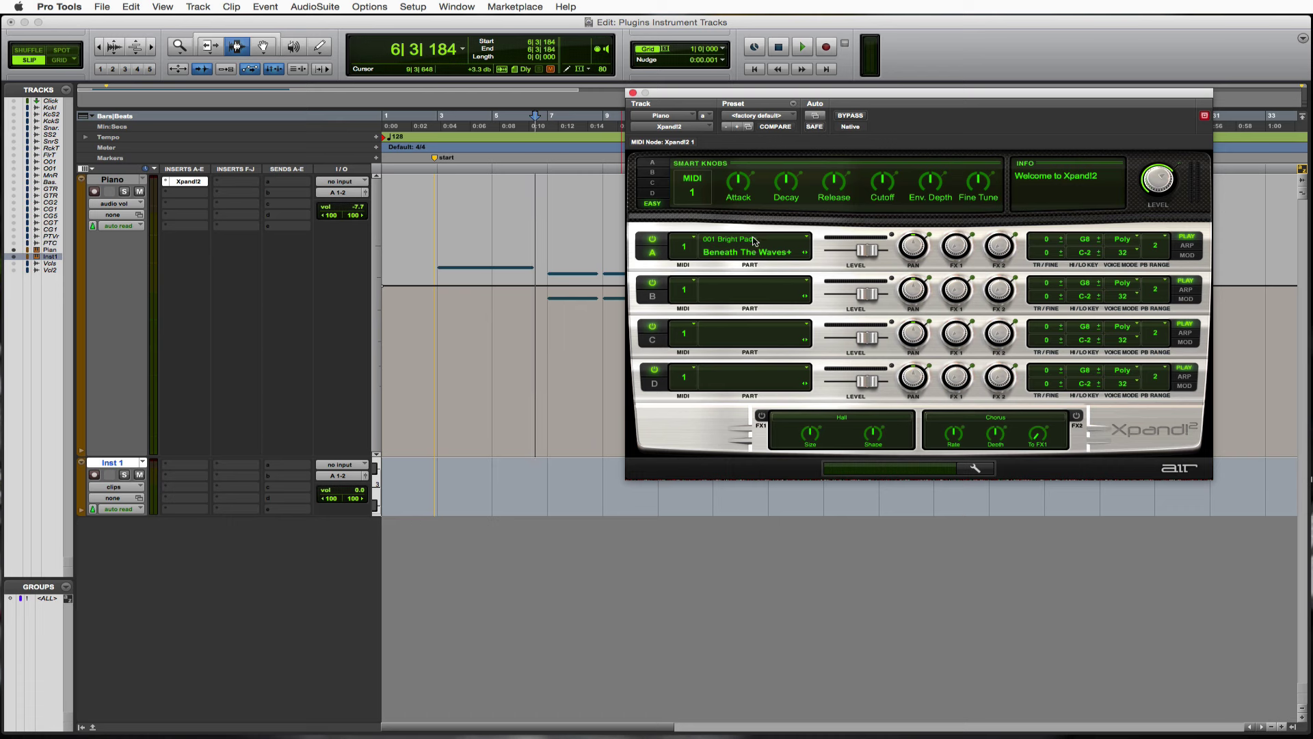
{"action": "key", "text": "space"}
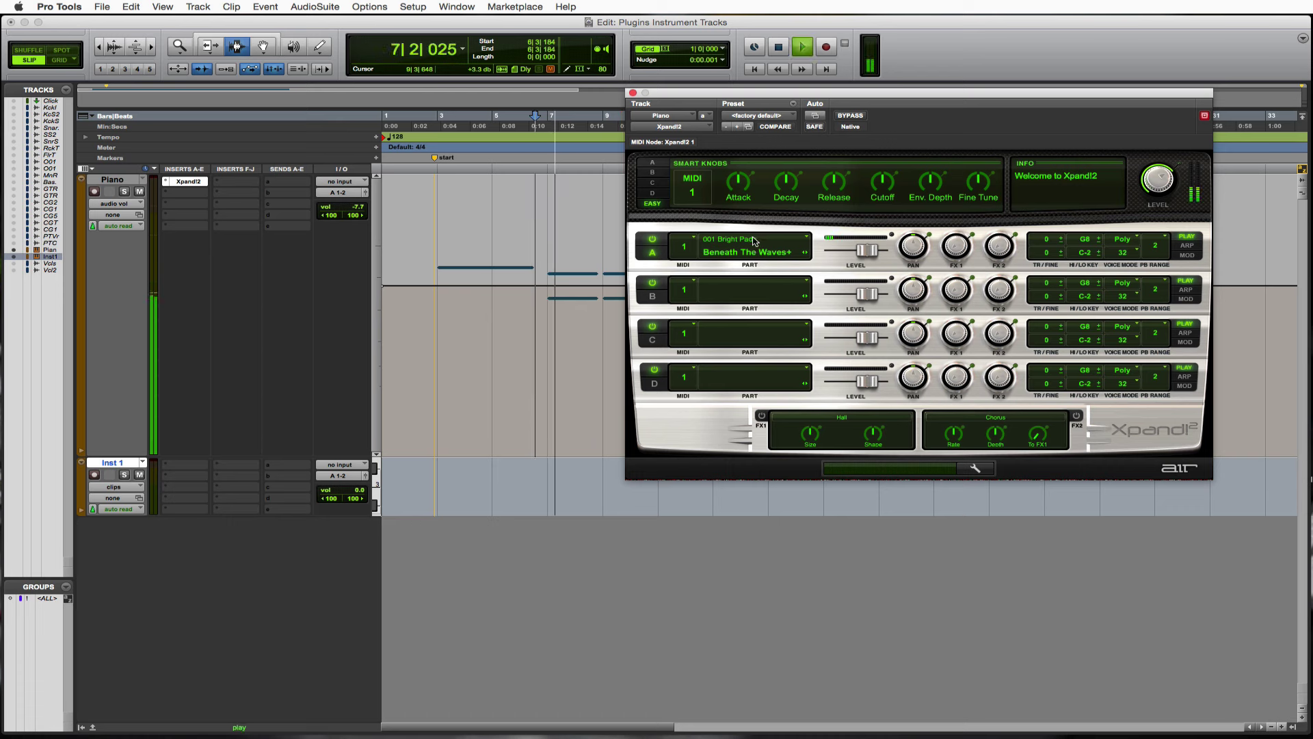
{"action": "key", "text": "space"}
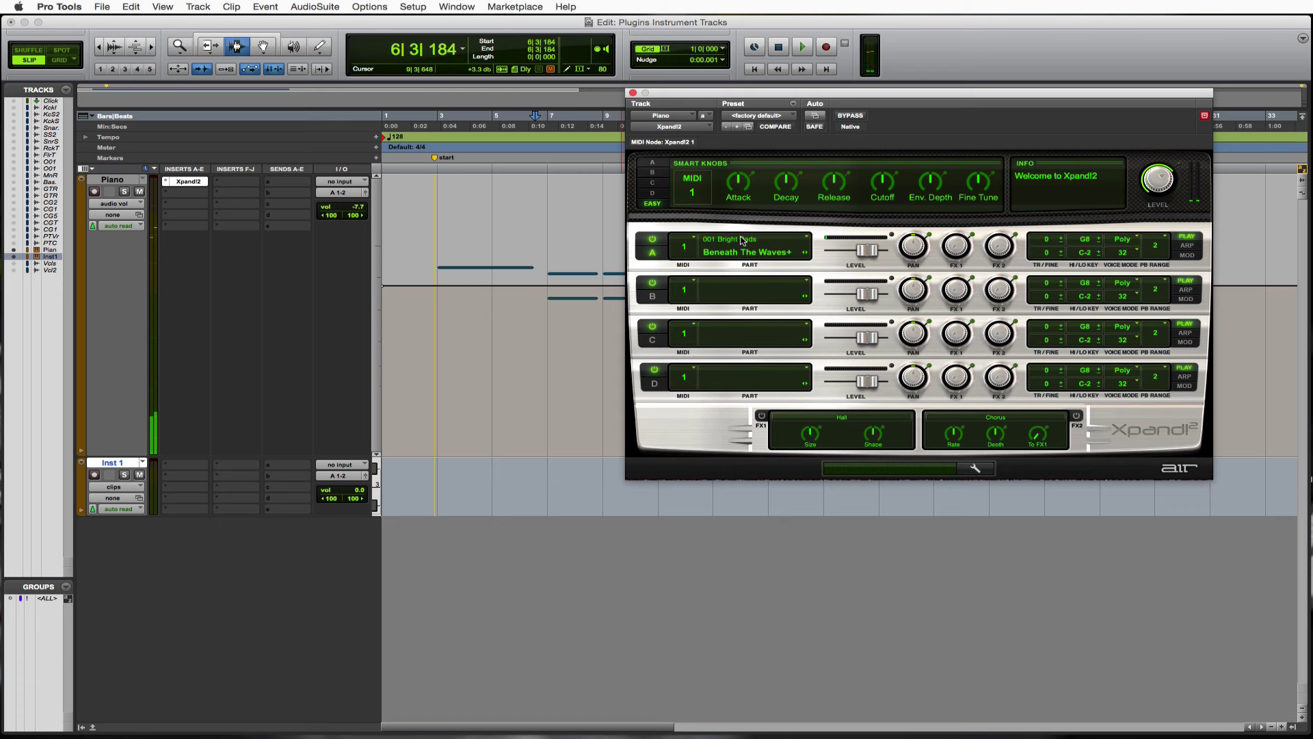
- Browse the Xpand!2 preset categories and look through the Hard Leads presets
{"action": "left_click", "coordinate": [774, 117]}
{"action": "mouse_move", "coordinate": [796, 7]}
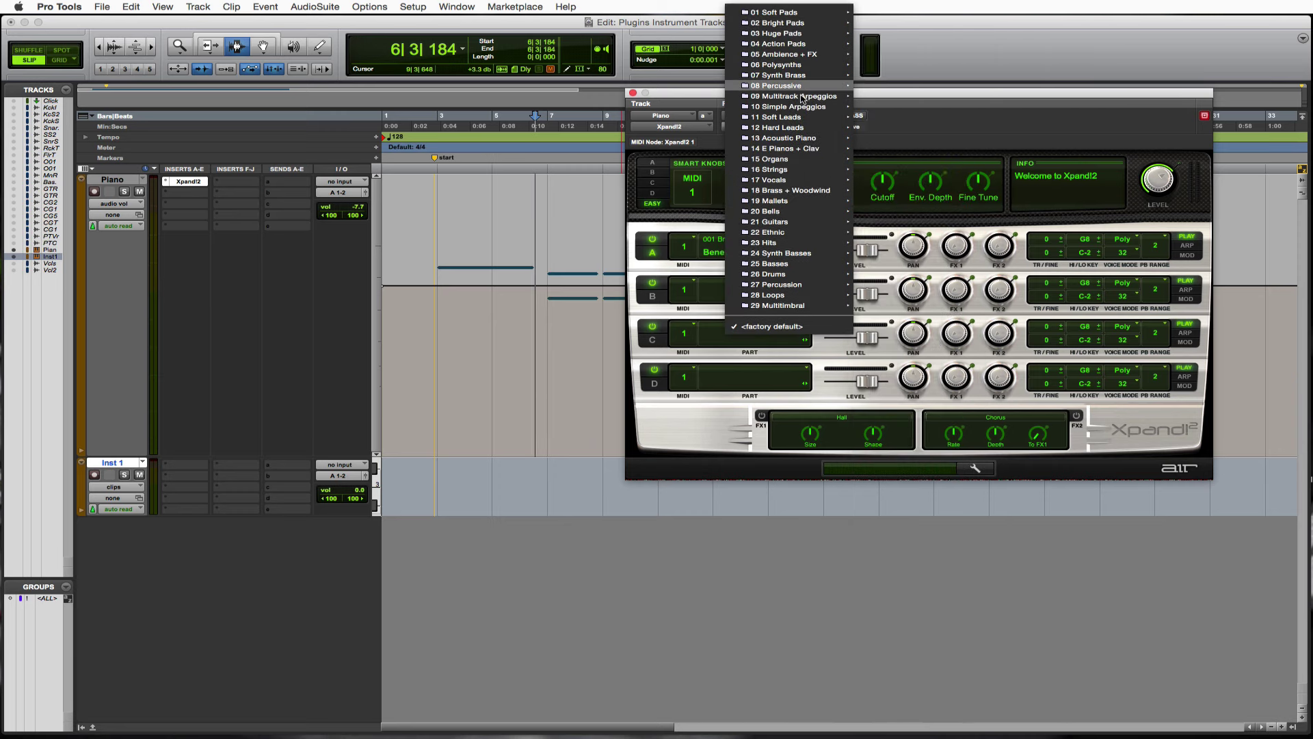
{"action": "mouse_move", "coordinate": [803, 107]}
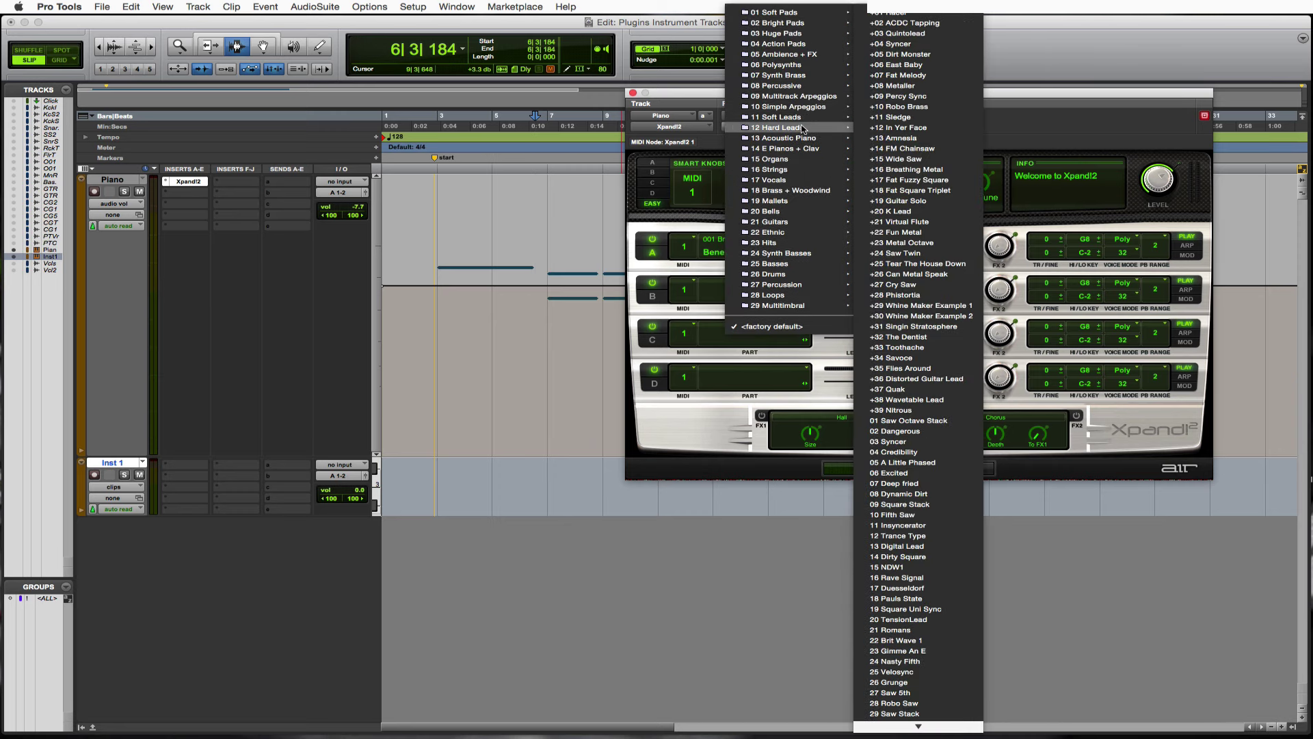
{"action": "left_click", "coordinate": [896, 148]}
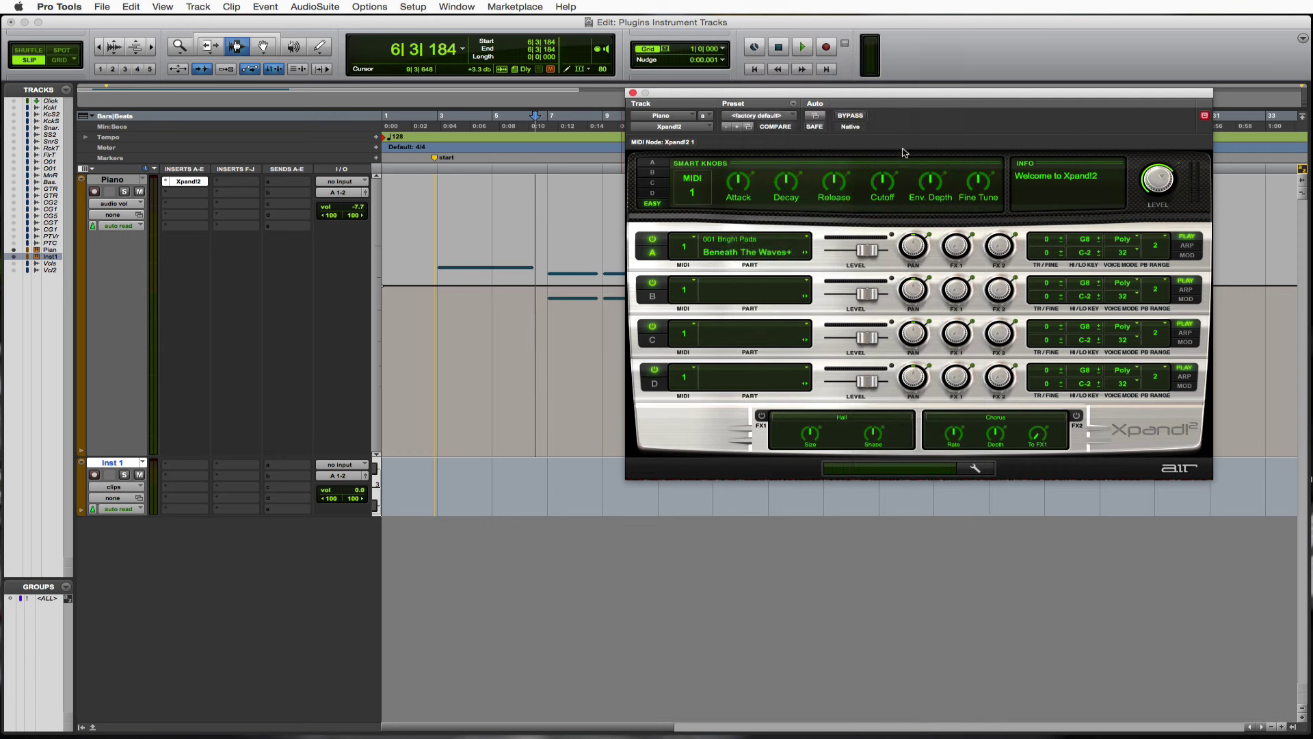
- Audition the FM Chainsaw+ lead and replace it in part A with Church Organ Rotary+ from the Organs category
{"action": "key", "text": "space"}
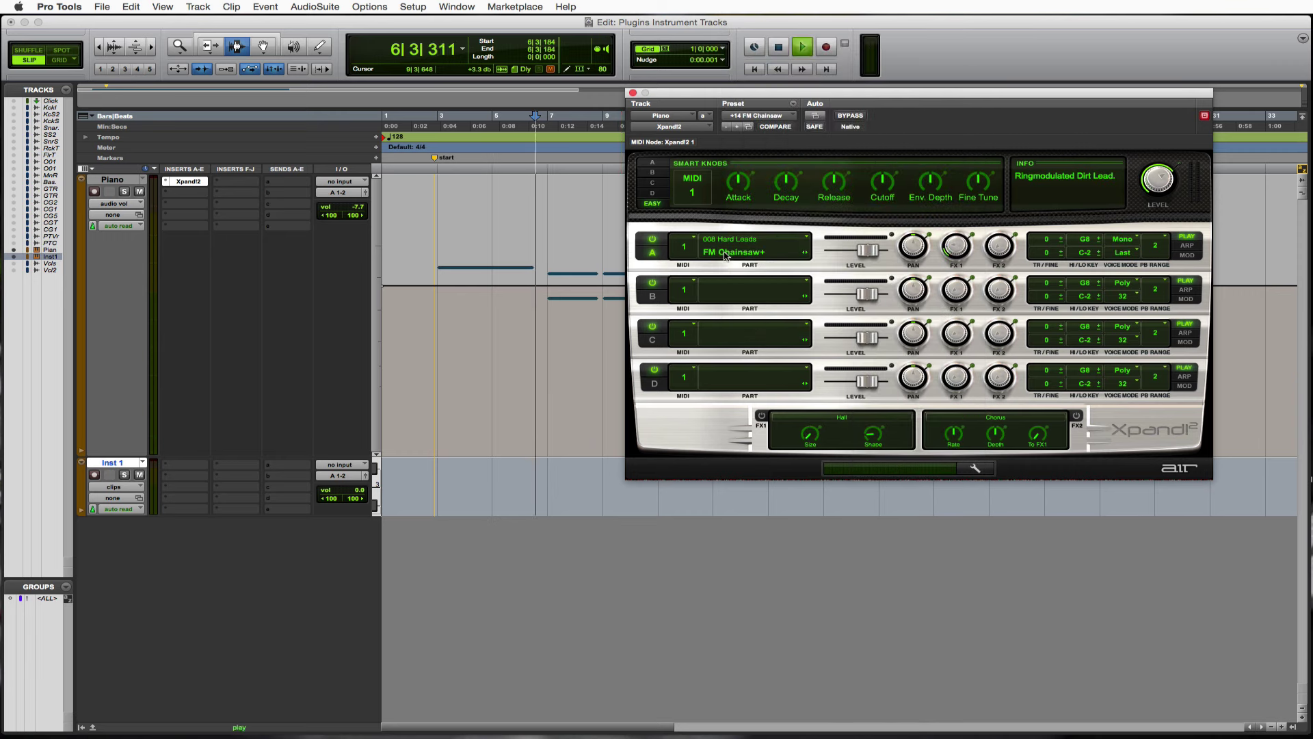
{"action": "key", "text": "space"}
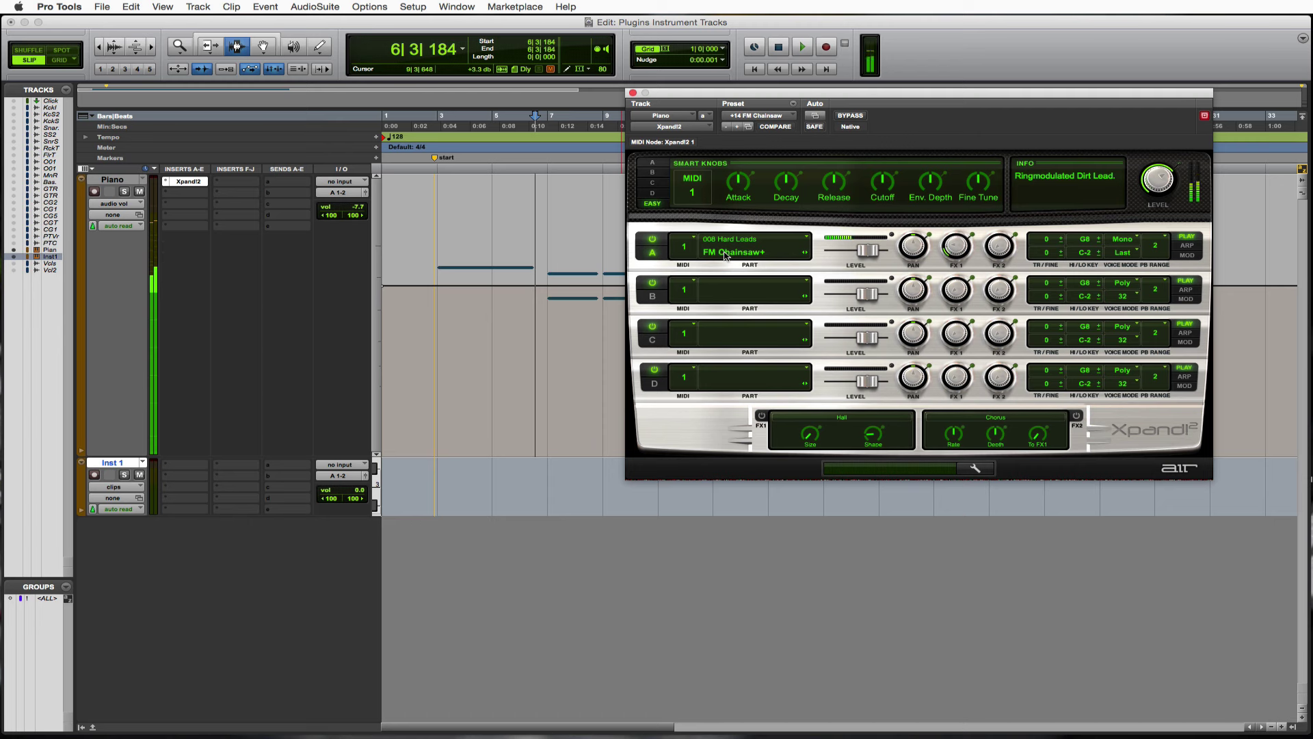
{"action": "left_click", "coordinate": [807, 238]}
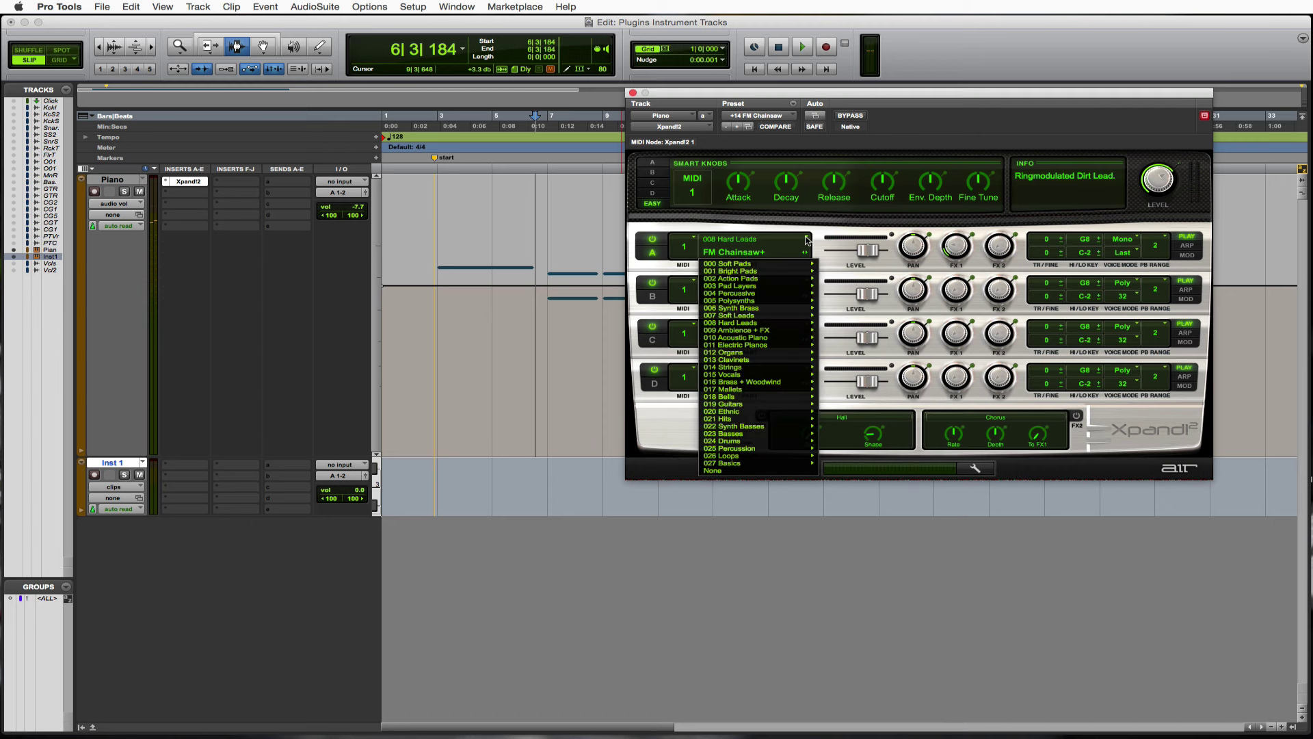
{"action": "mouse_move", "coordinate": [753, 353]}
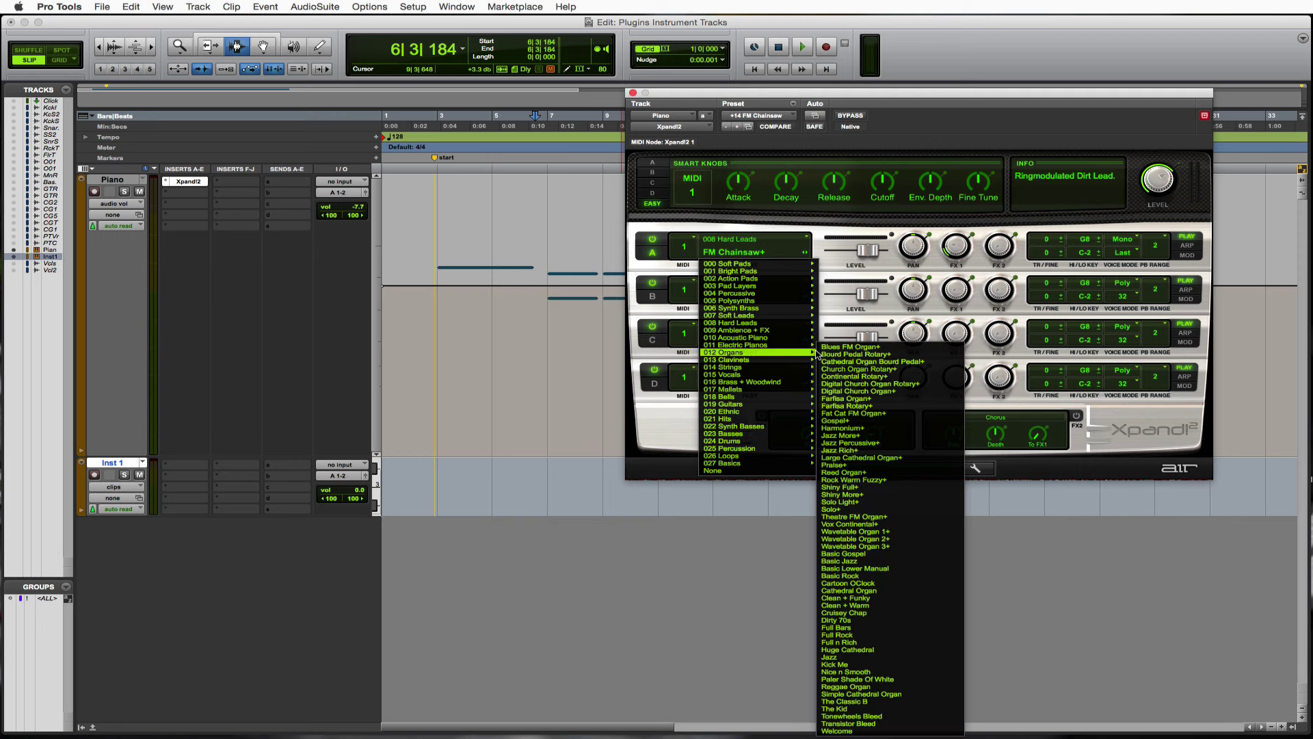
{"action": "left_click", "coordinate": [848, 369]}
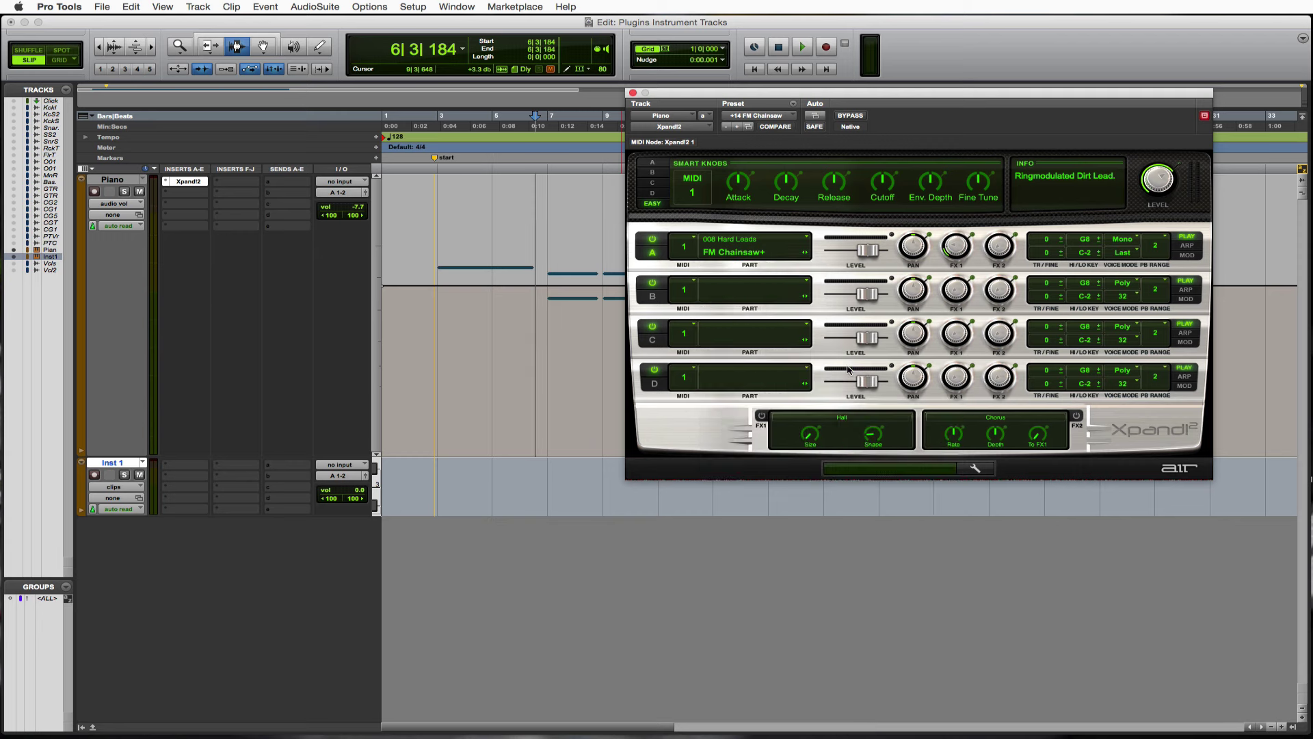
- Load Upright Piano from Acoustic Piano into part B and Solo Violin+ from Strings into part C
{"action": "left_click", "coordinate": [806, 284]}
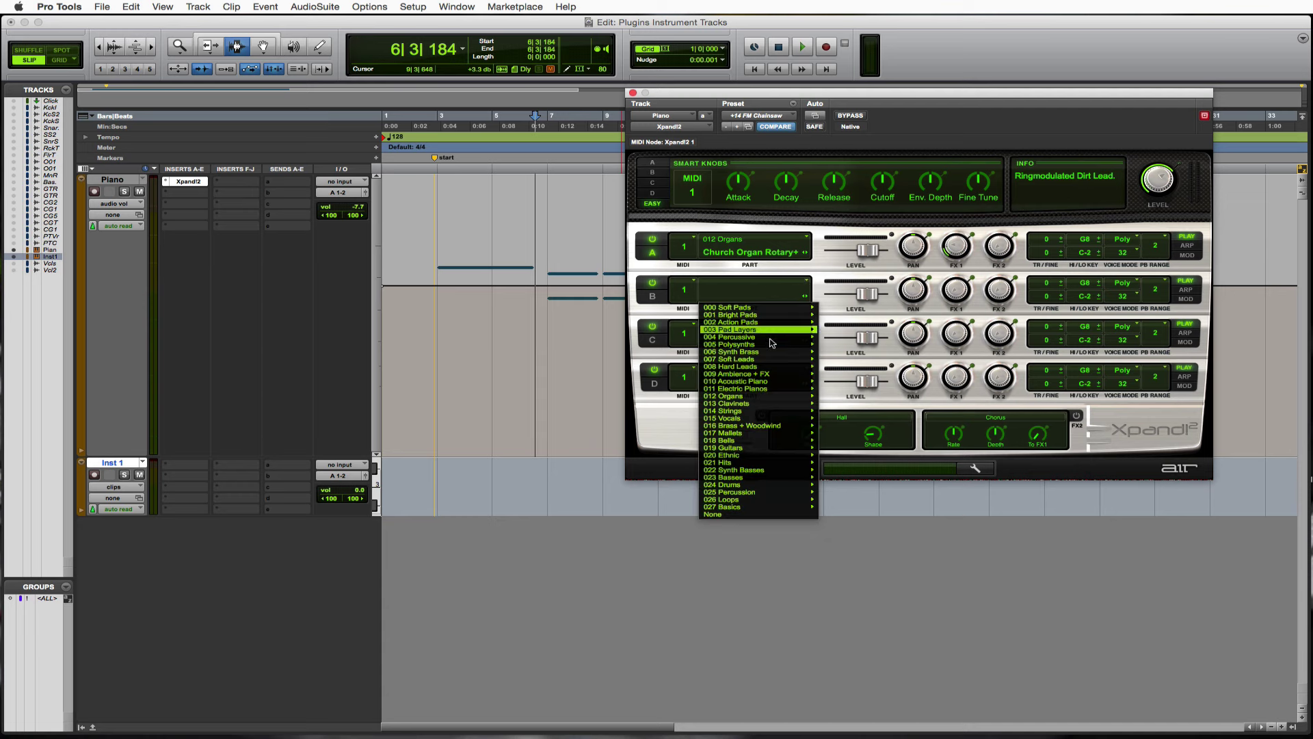
{"action": "mouse_move", "coordinate": [764, 384]}
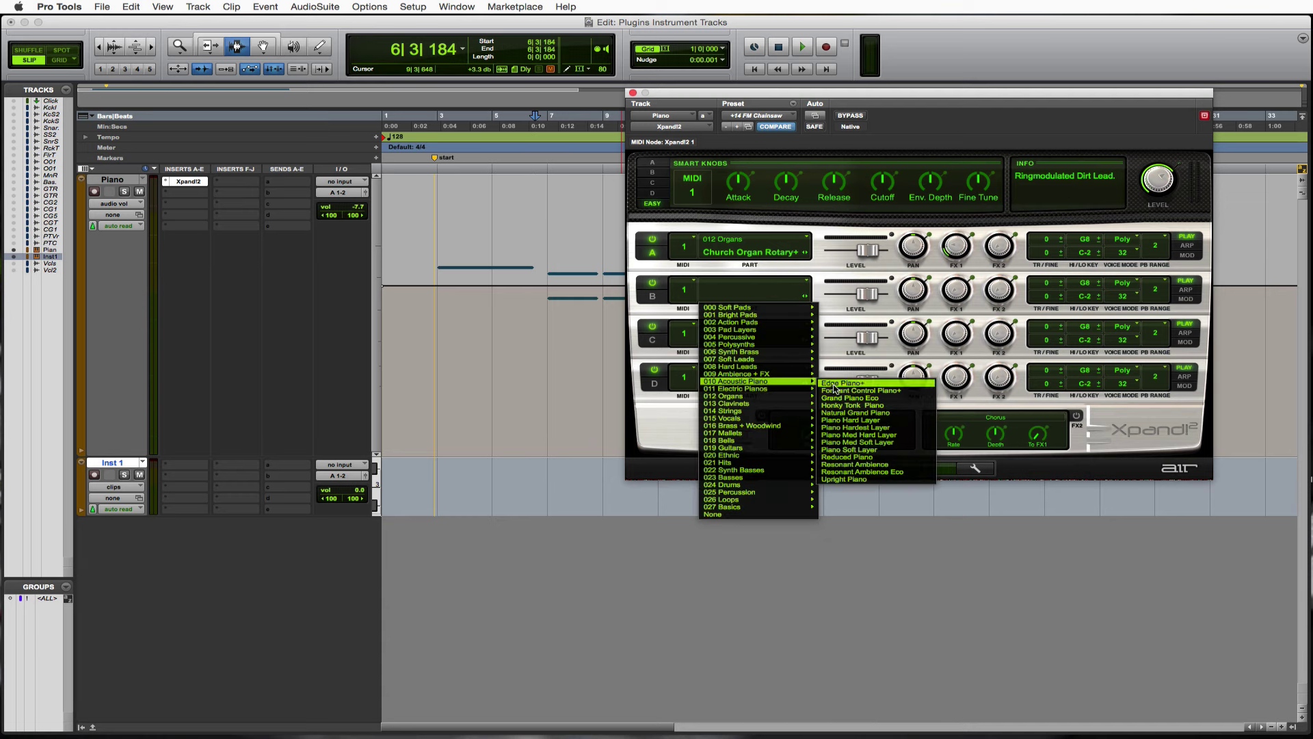
{"action": "left_click", "coordinate": [872, 480]}
{"action": "left_click", "coordinate": [805, 326]}
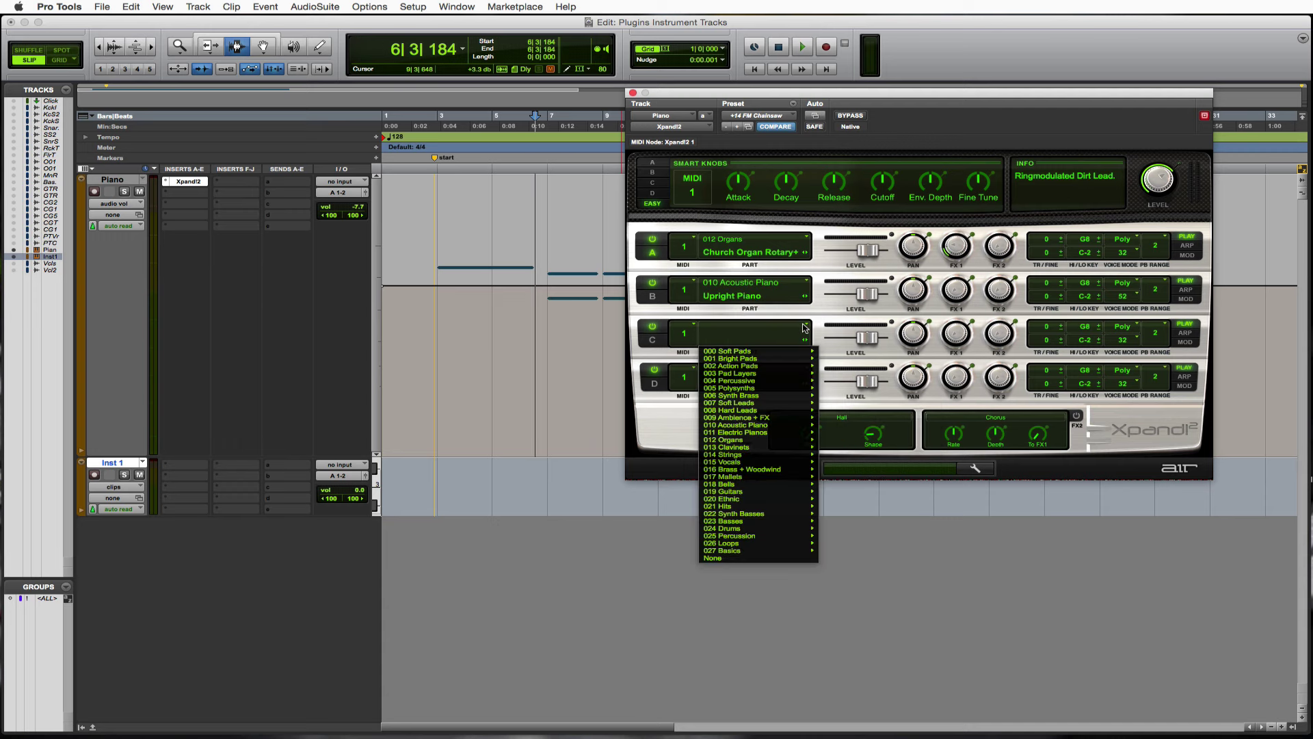
{"action": "mouse_move", "coordinate": [756, 455]}
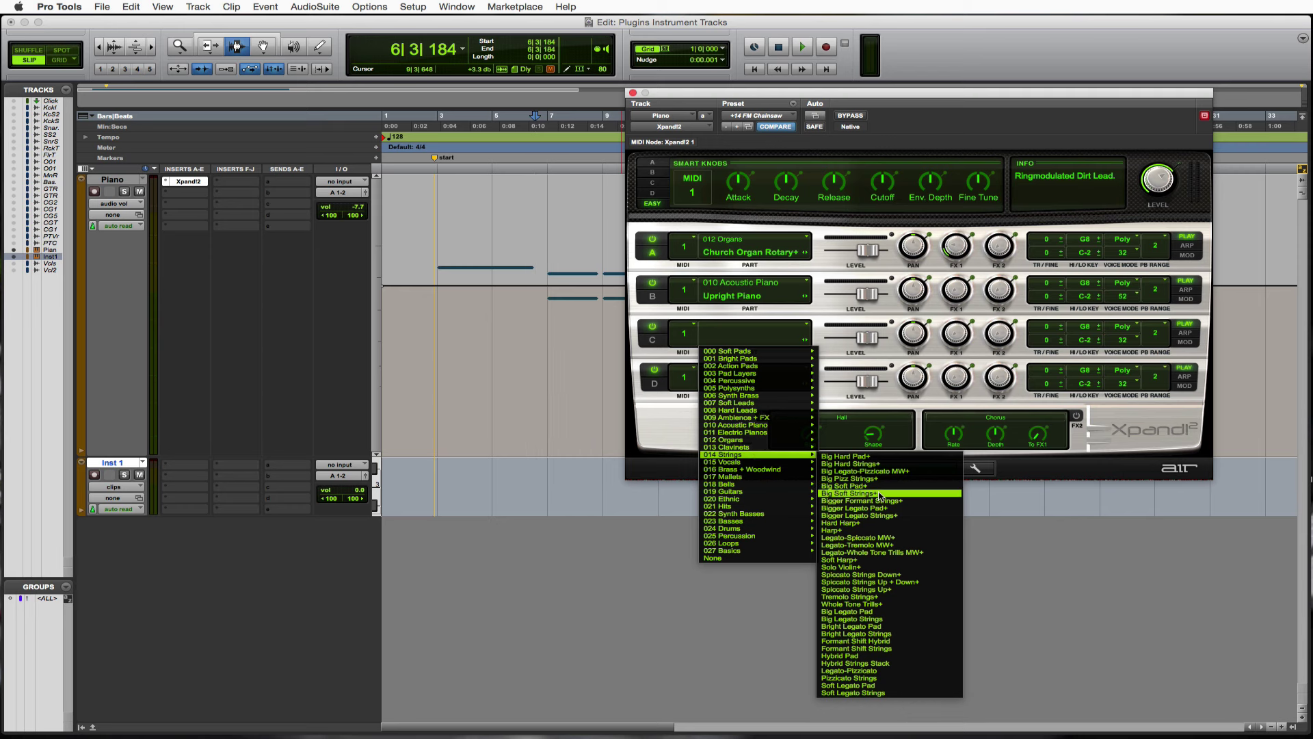
{"action": "left_click", "coordinate": [843, 567]}
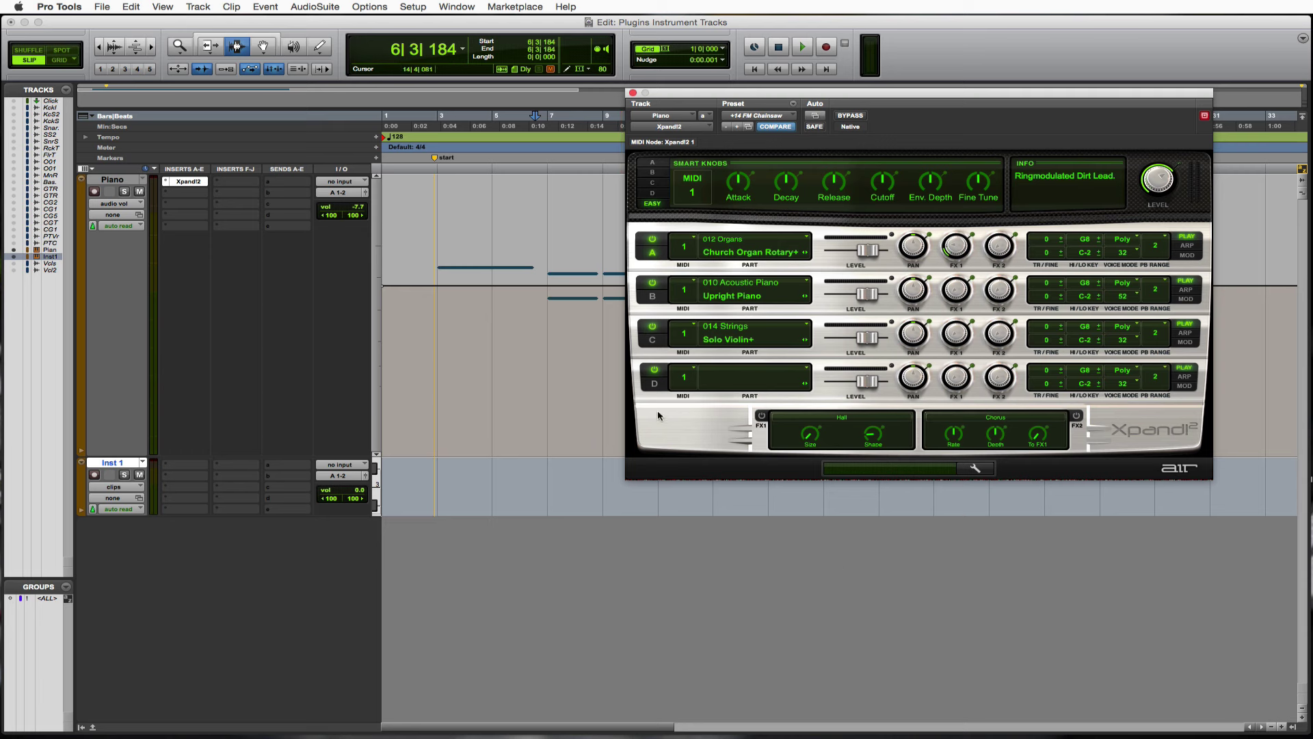
- Play parts A, B and C together, and switch off parts A and B to audition Solo Violin+ alone
{"action": "key", "text": "space"}
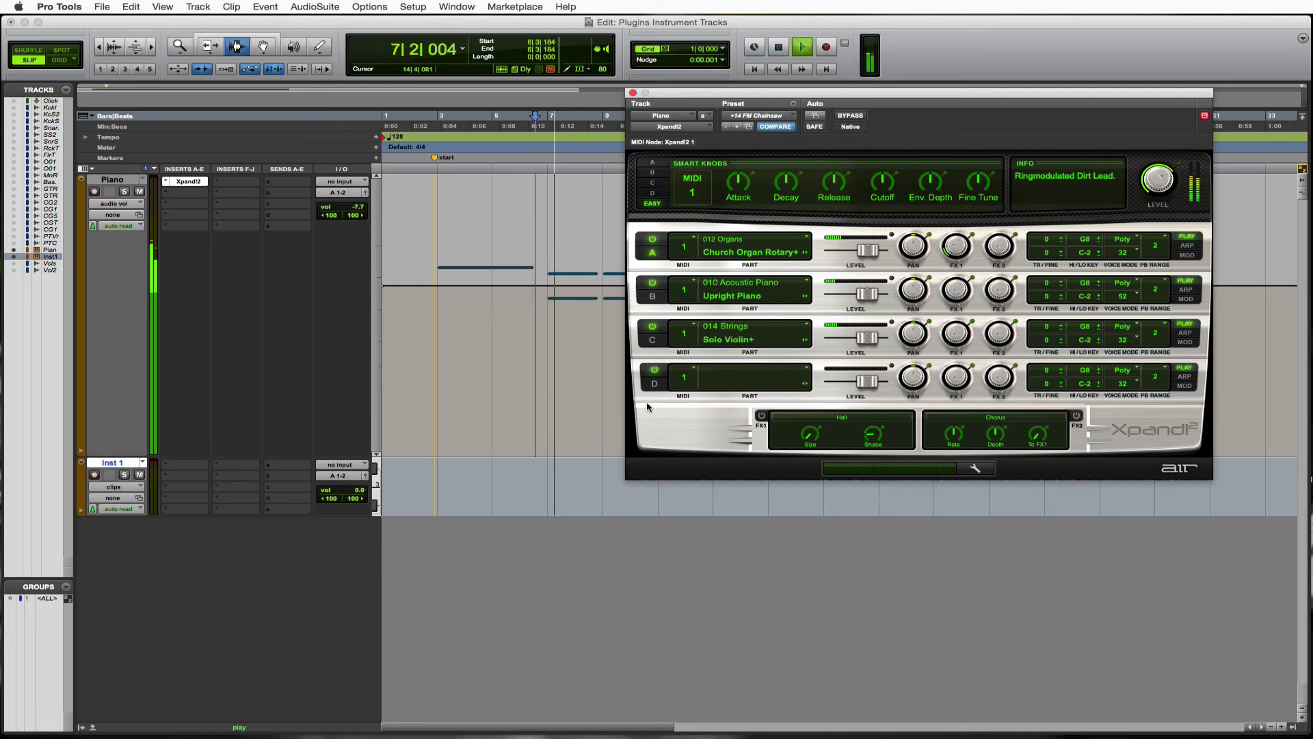
{"action": "key", "text": "space"}
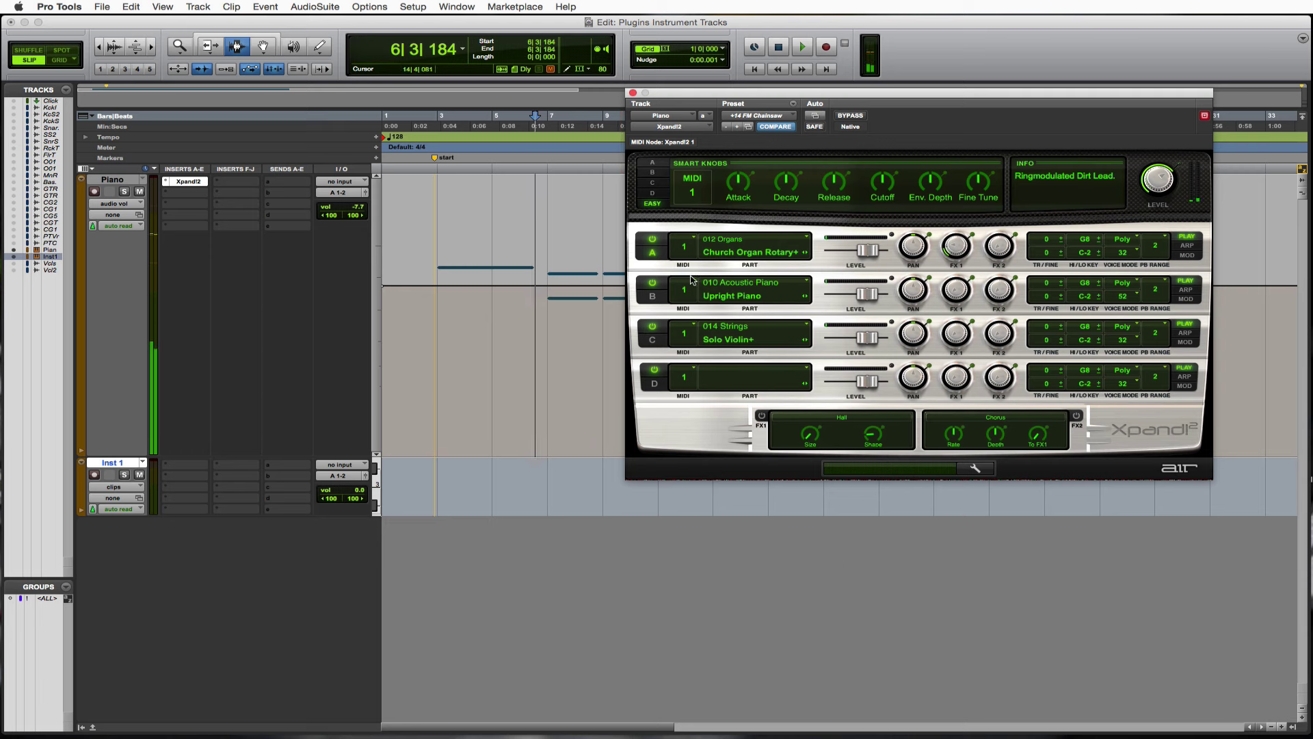
{"action": "left_click", "coordinate": [653, 284]}
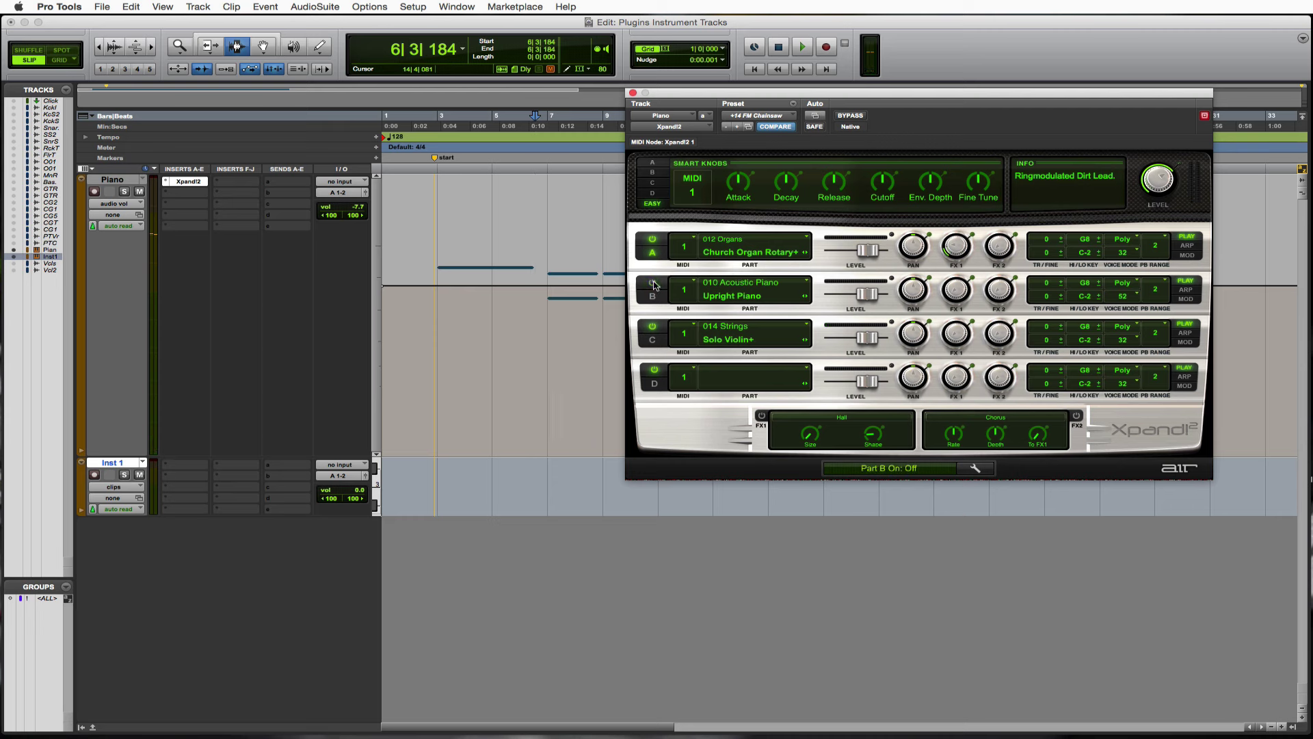
{"action": "key", "text": "space"}
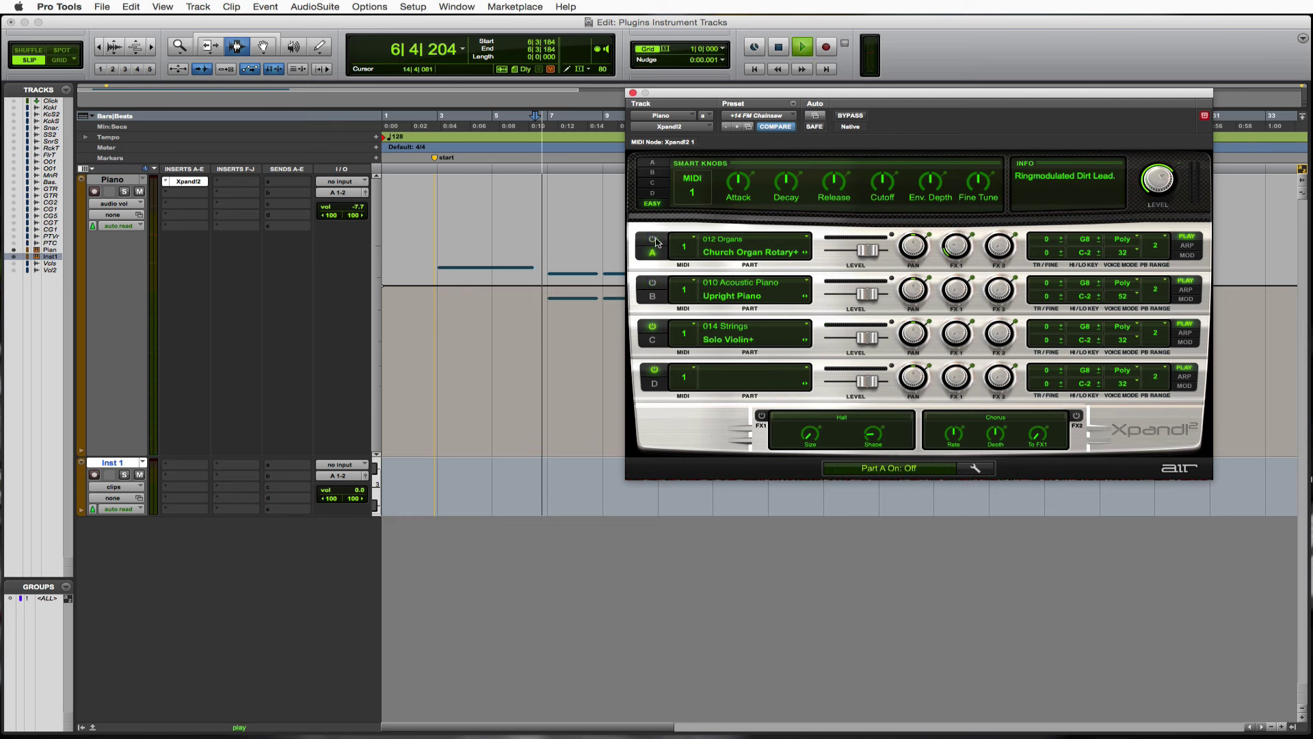
- Switch part B on and part C off to audition Upright Piano alone
{"action": "left_click", "coordinate": [652, 282]}
{"action": "key", "text": "space"}
{"action": "key", "text": "space"}
{"action": "key", "text": "space"}
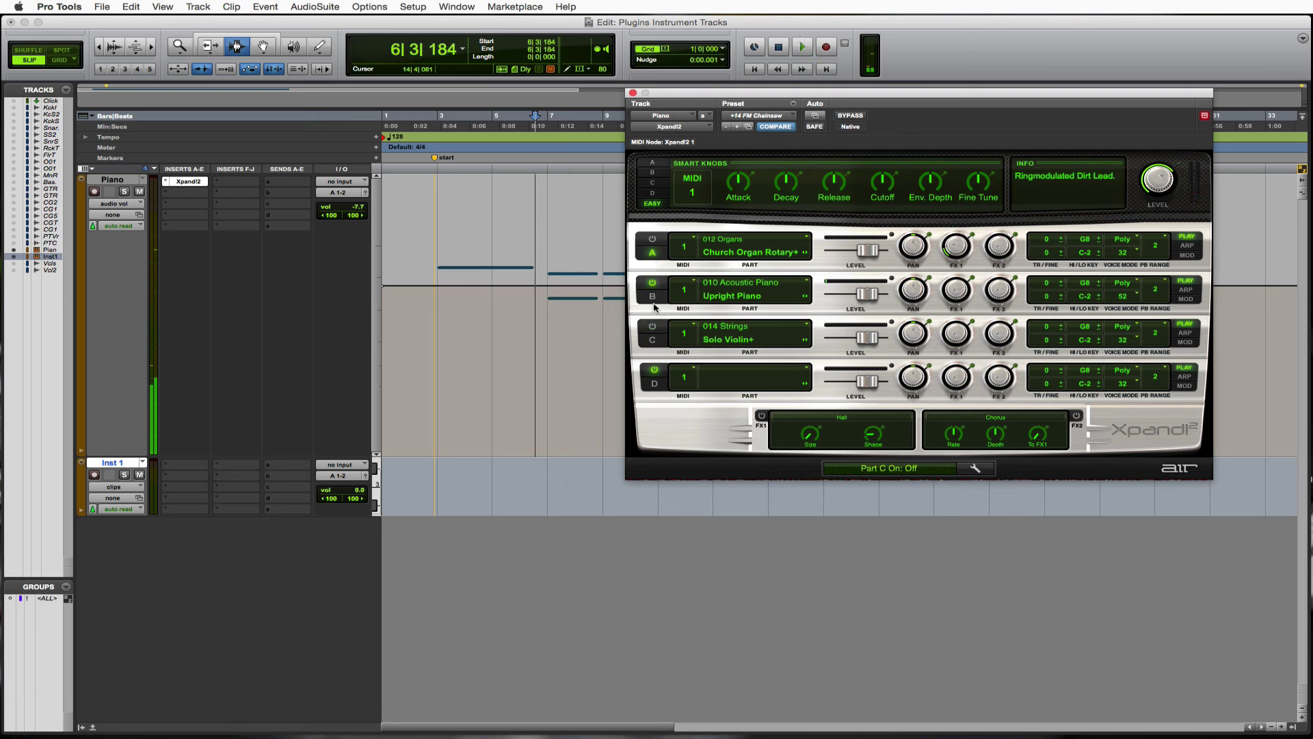
- Switch part A on and part B off to audition Church Organ Rotary+ alone, and finish by switching part A off
{"action": "left_click", "coordinate": [651, 239]}
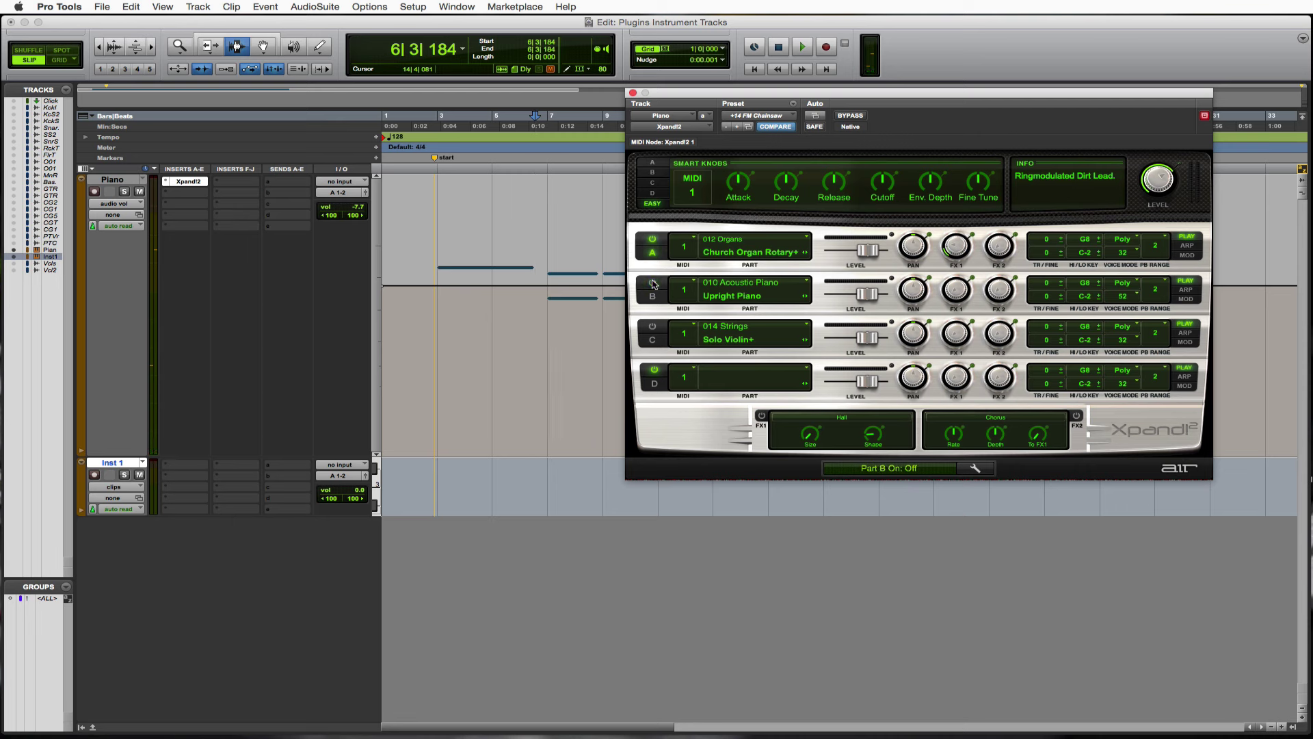
{"action": "key", "text": "space"}
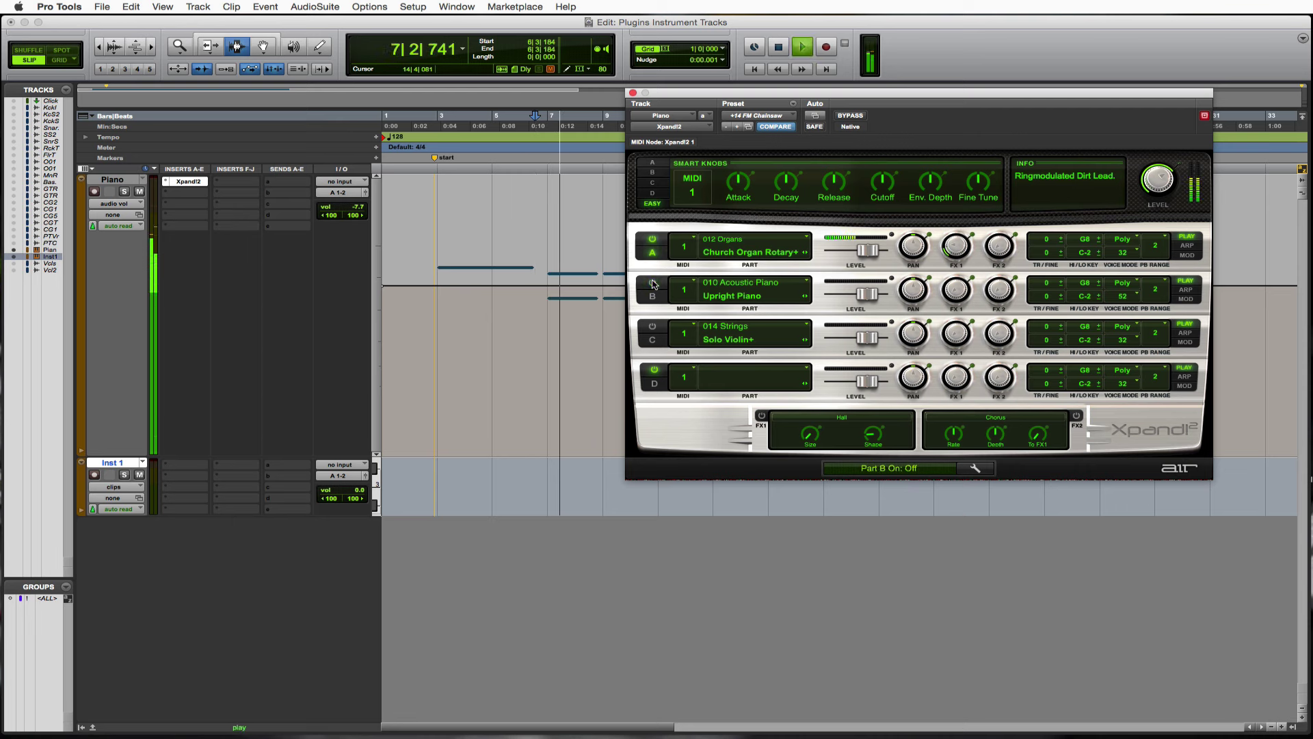
{"action": "key", "text": "space"}
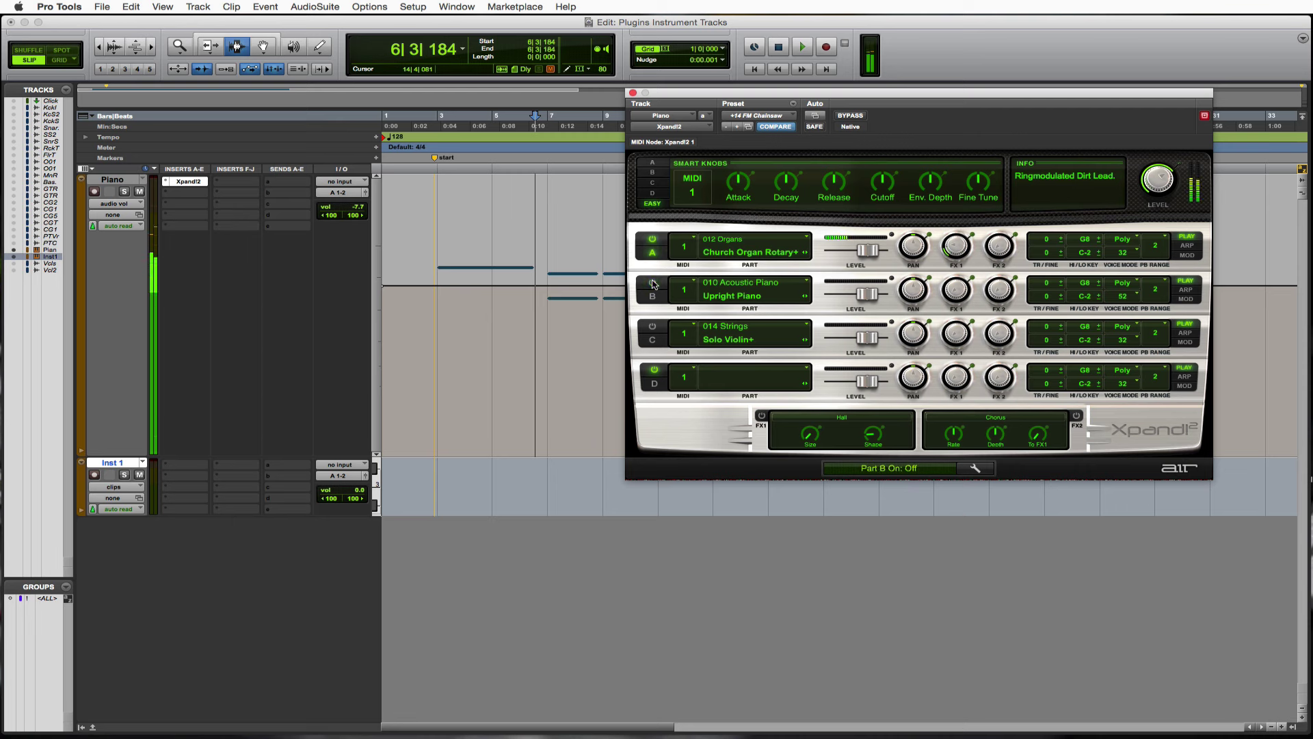
{"action": "left_click", "coordinate": [654, 240]}
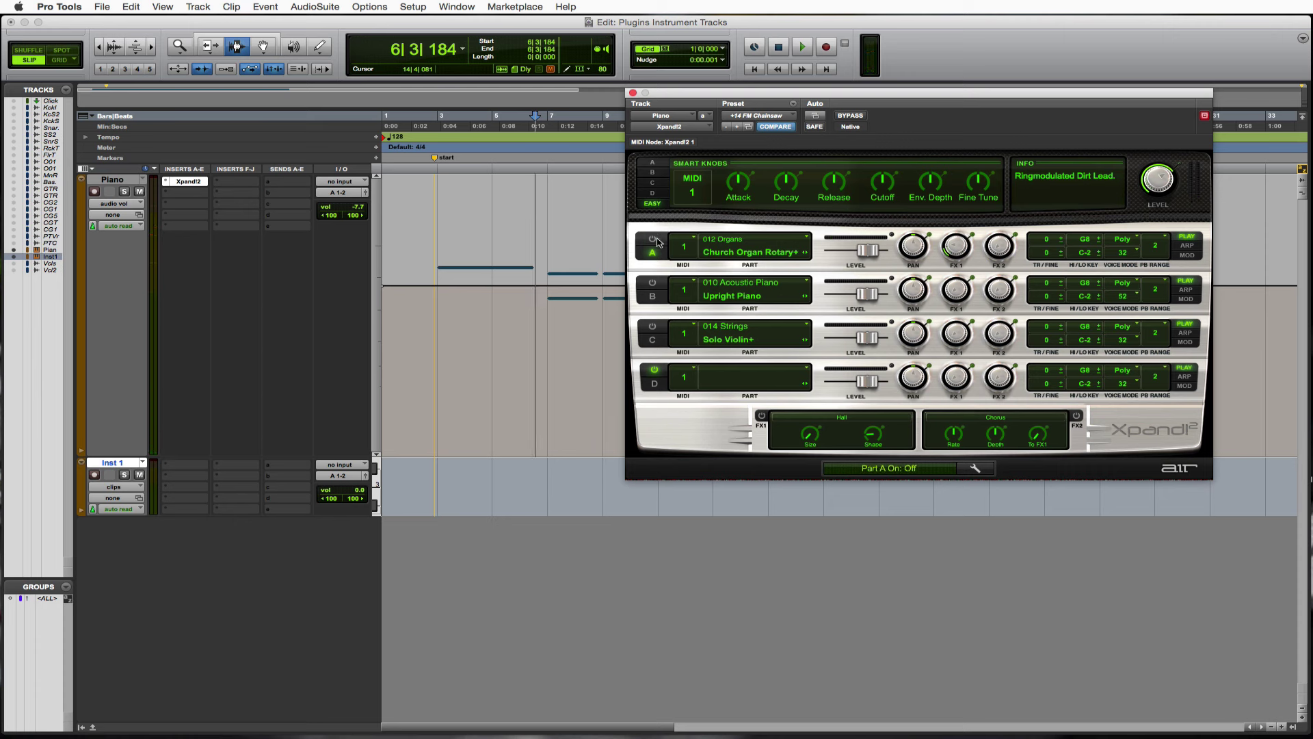